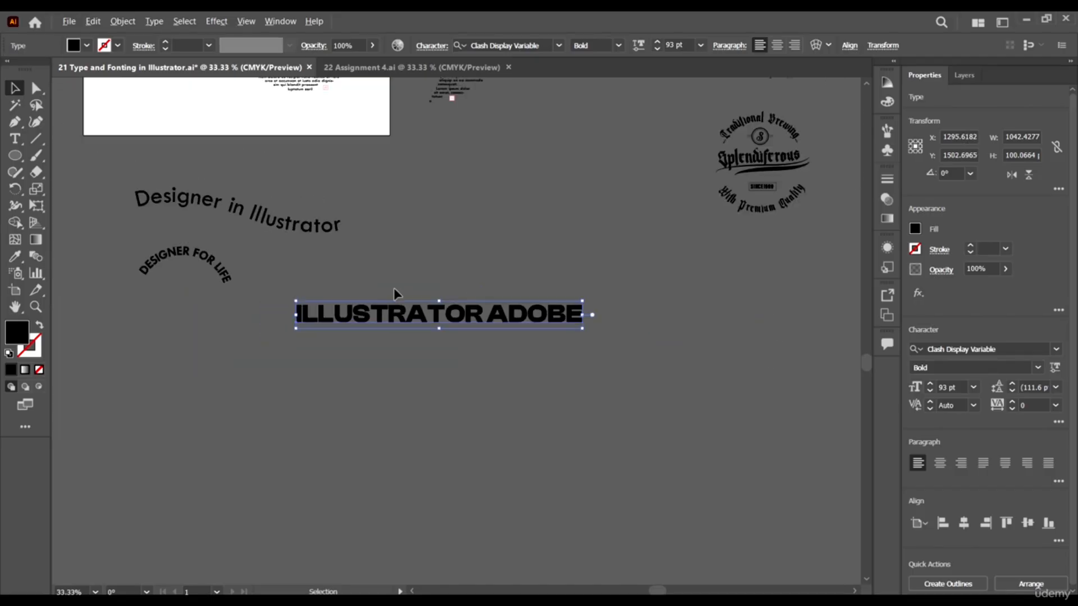
Move the ILLUSTRATOR ADOBE text further right and slightly up, into the open canvas area.
left_click_drag(416, 321, 500, 308)
scroll(497, 281, "right", 2)
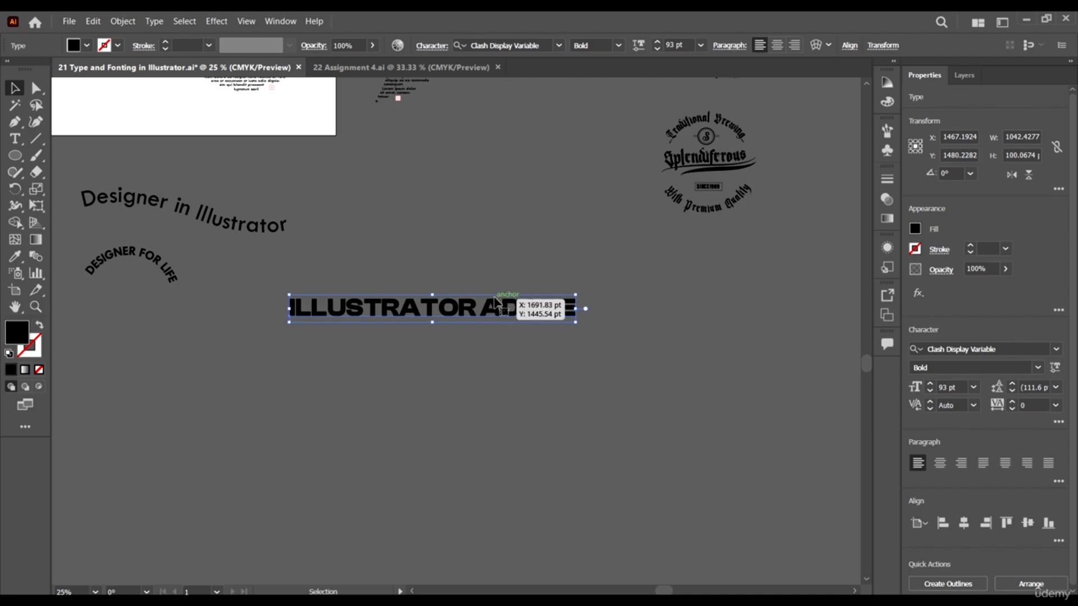
Replace the letters OR at the end of the word ILLUSTRATOR with sgaa.
double_click(477, 306)
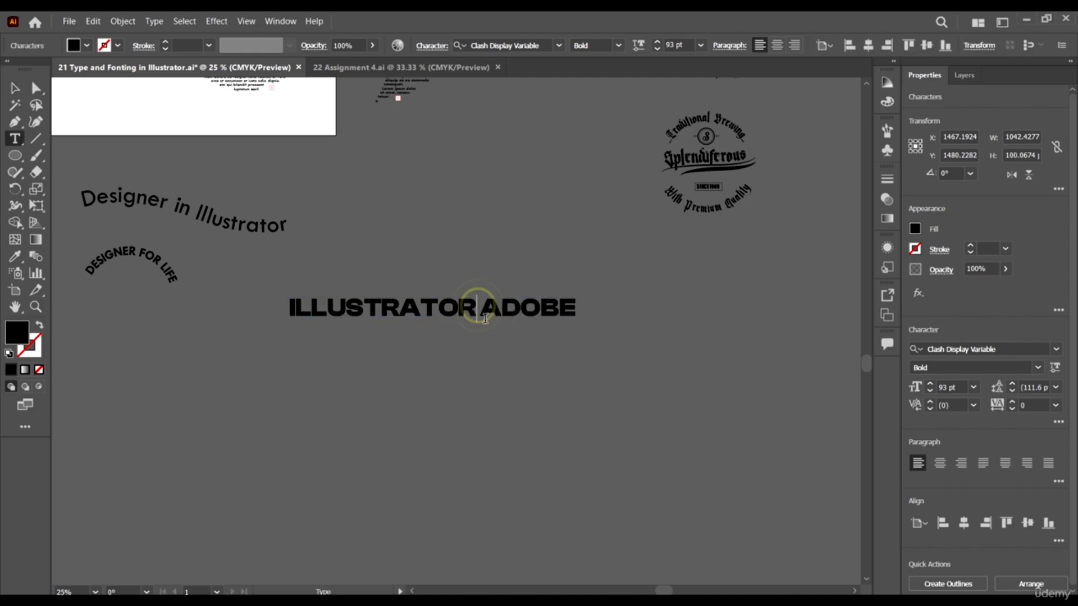
key("BackSpace")
key("BackSpace")
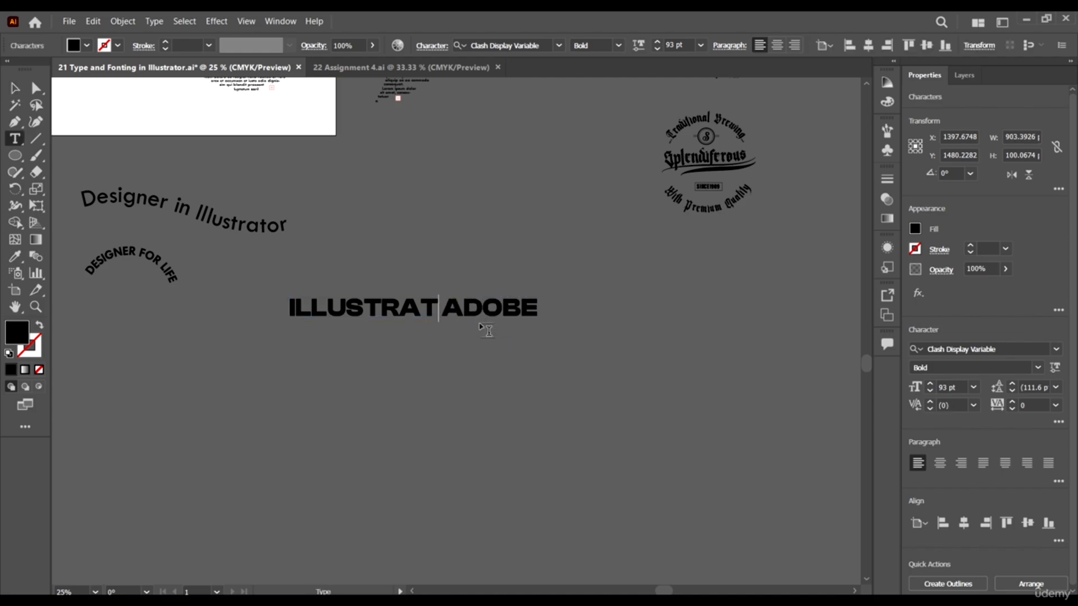
type("sgaa")
left_click(15, 88)
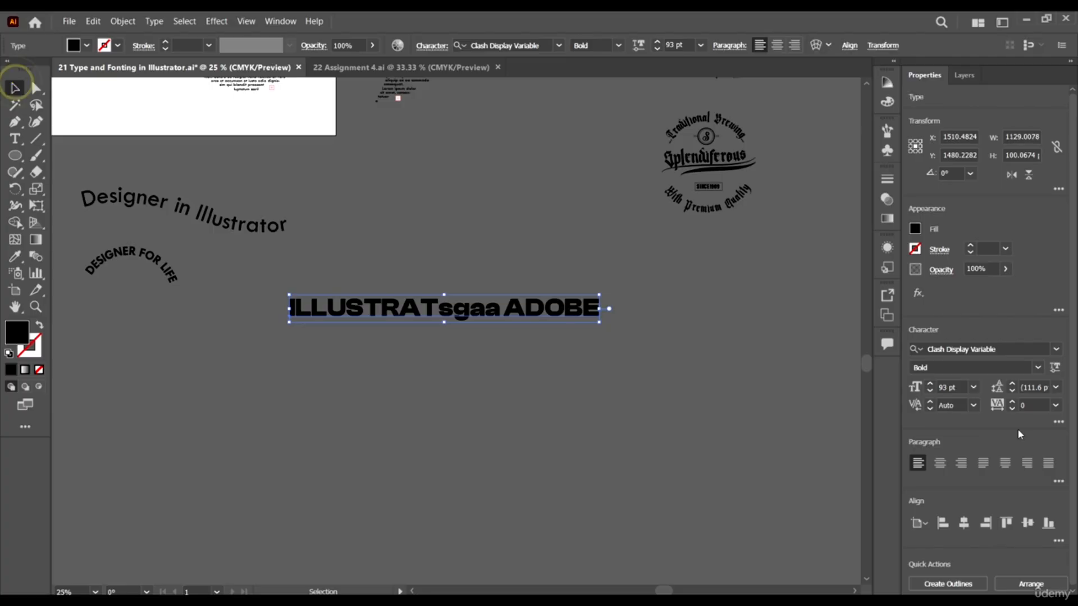
Set the tracking of the whole text line to 75.
left_click(1055, 406)
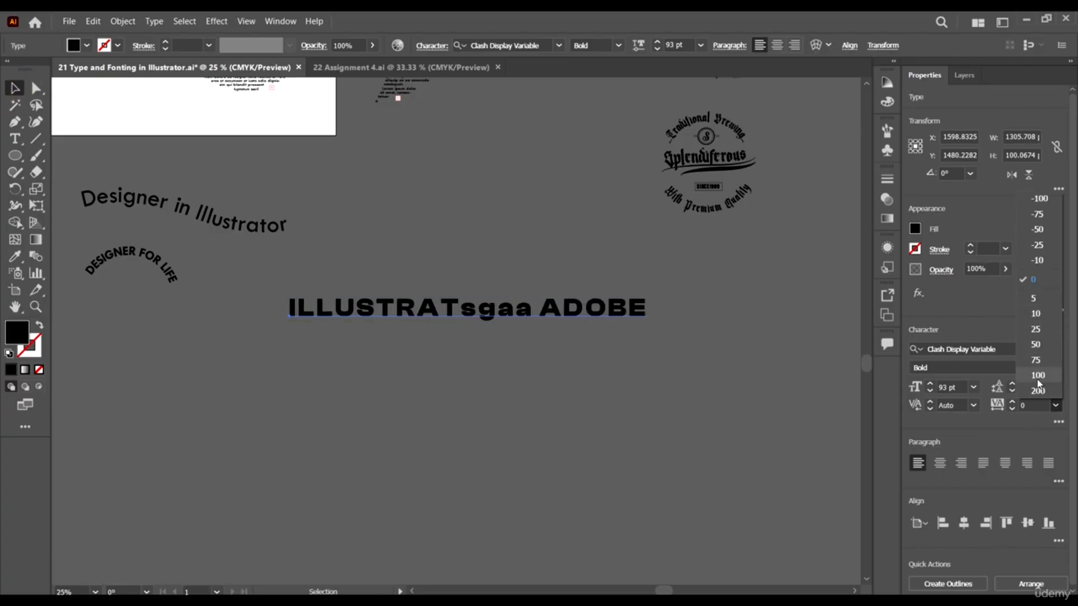
left_click(1037, 360)
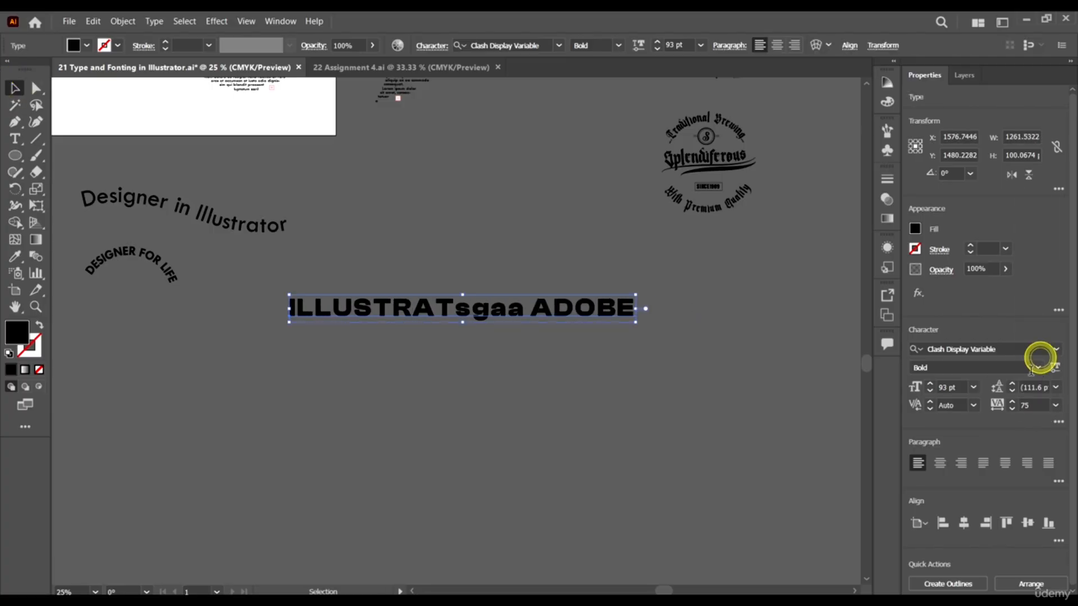
left_click(1056, 350)
left_click(1039, 303)
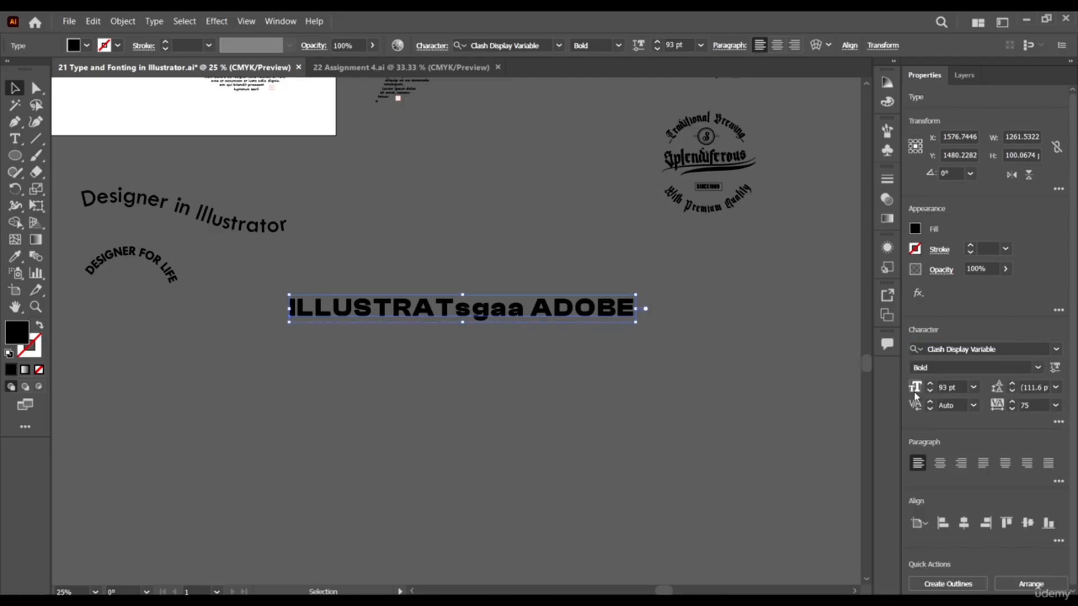
Delete the letters sgaa from the first word so it reads ILLUSTRAT ADOBE.
double_click(523, 304)
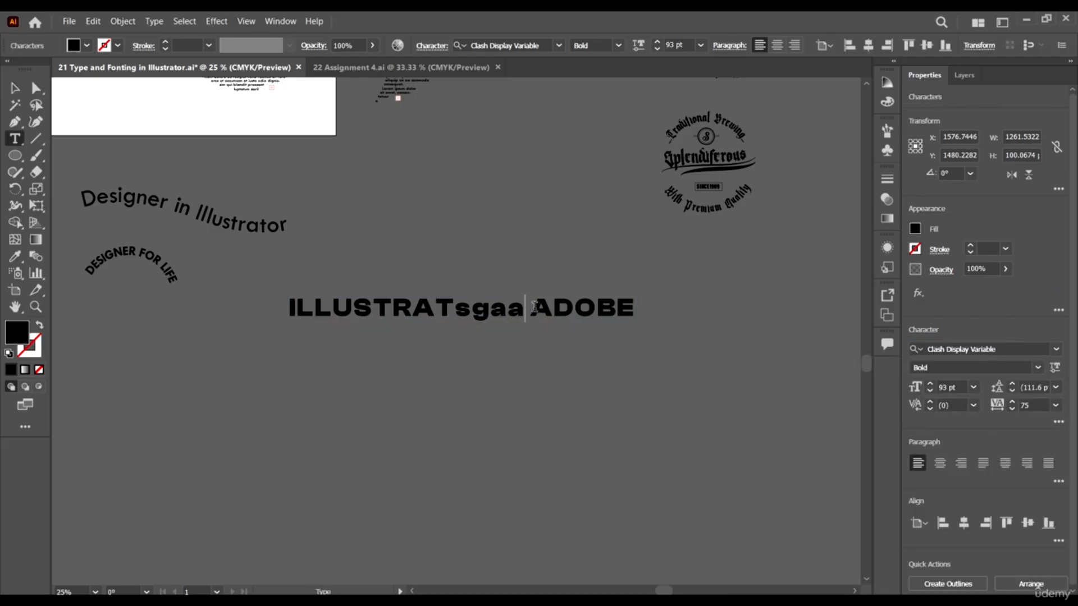
key("BackSpace")
key("BackSpace")
key("BackSpace")
key("BackSpace")
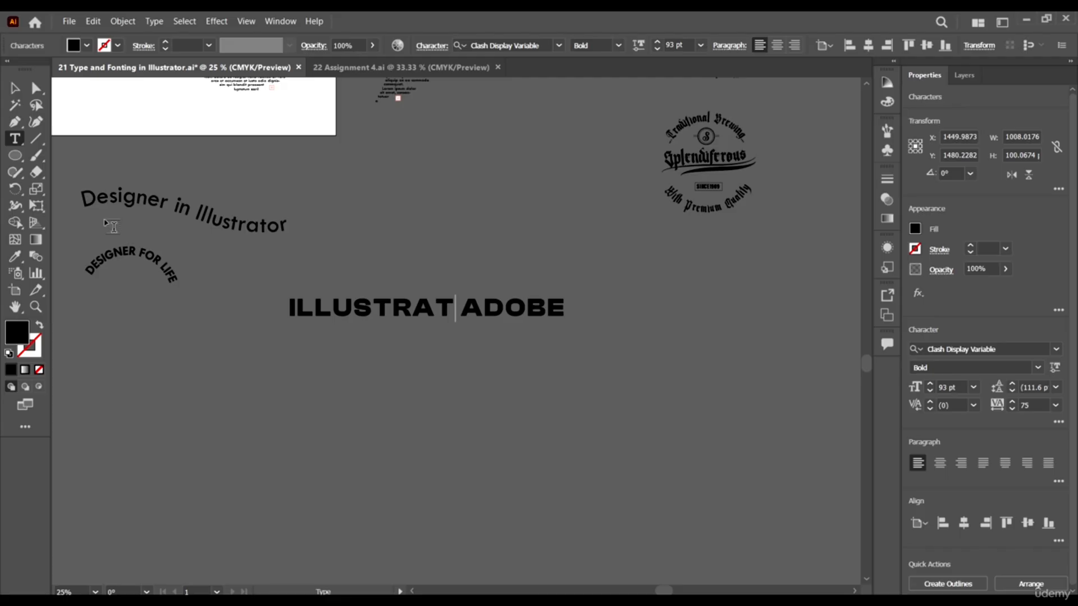
left_click(17, 87)
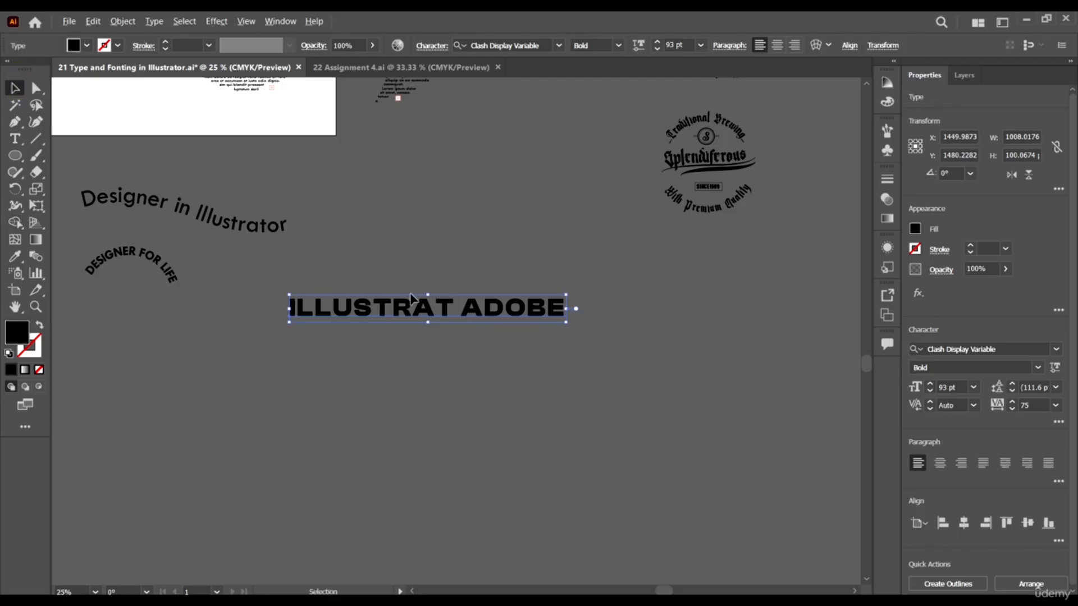
Inspect the live text up close with the Direct Selection tool for editable anchor points.
key("ctrl+equal")
key("ctrl+equal")
scroll(361, 343, "right", 1)
scroll(361, 344, "down", 2)
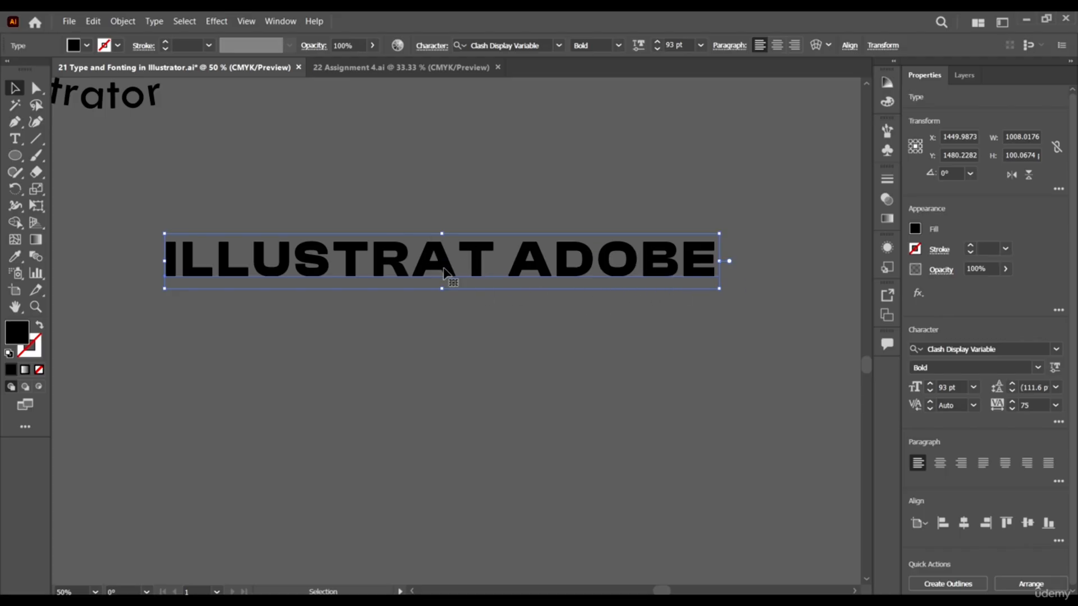
key("a")
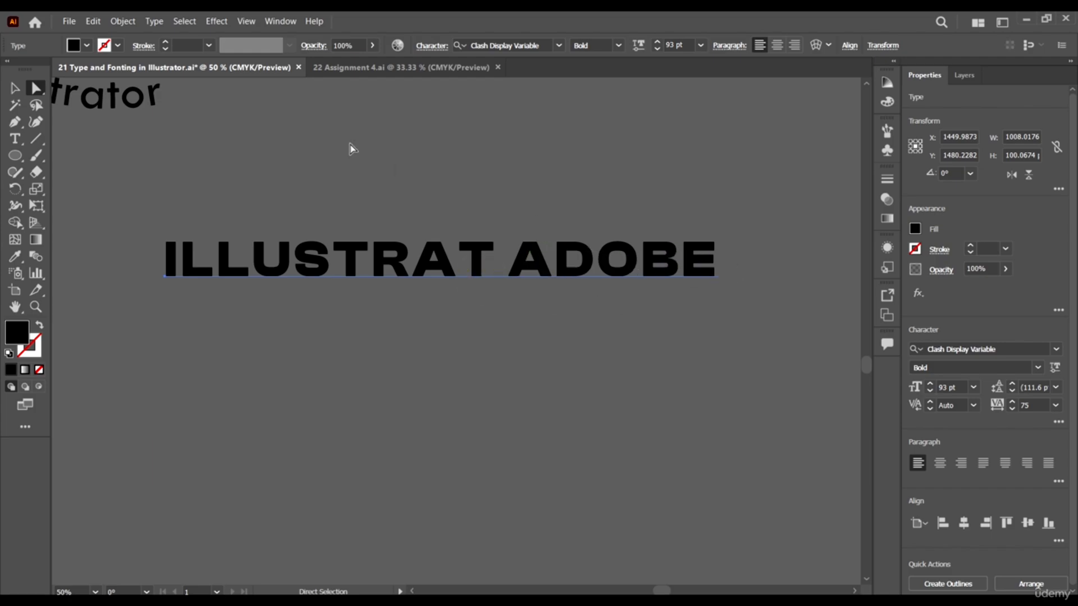
left_click(21, 91)
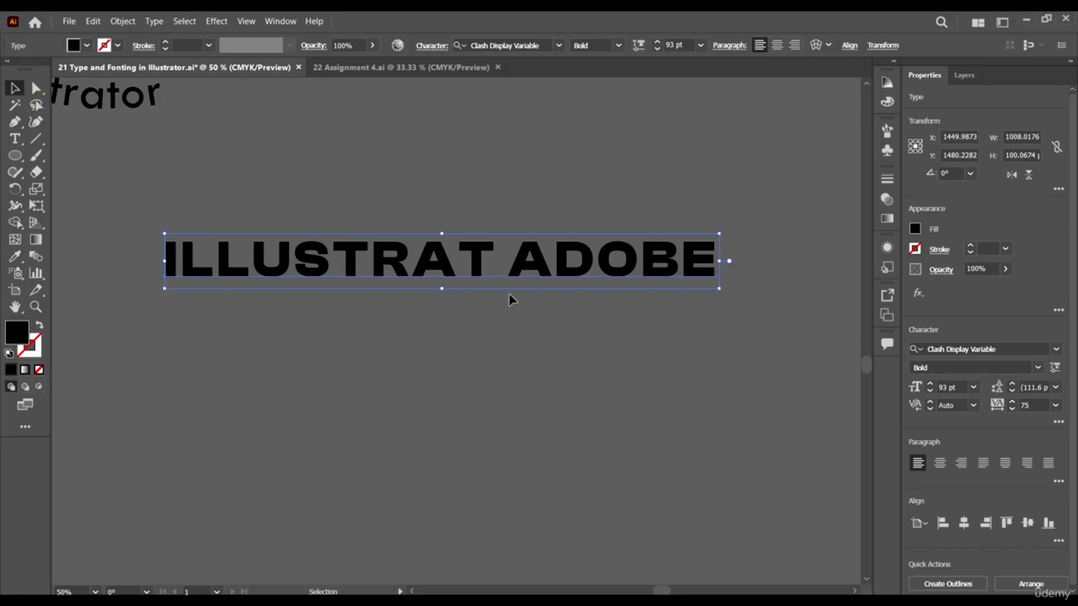
Move the ILLUSTRAT ADOBE text straight down to about Y 1565 pt.
scroll(509, 293, "down", 1)
left_click_drag(522, 275, 549, 297)
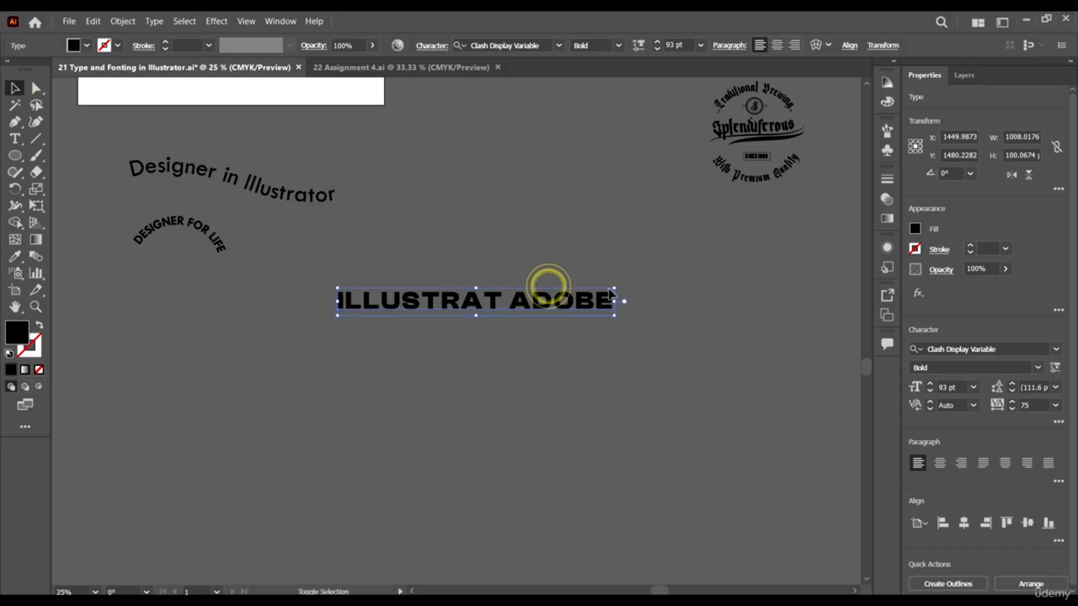
scroll(635, 281, "up", 1)
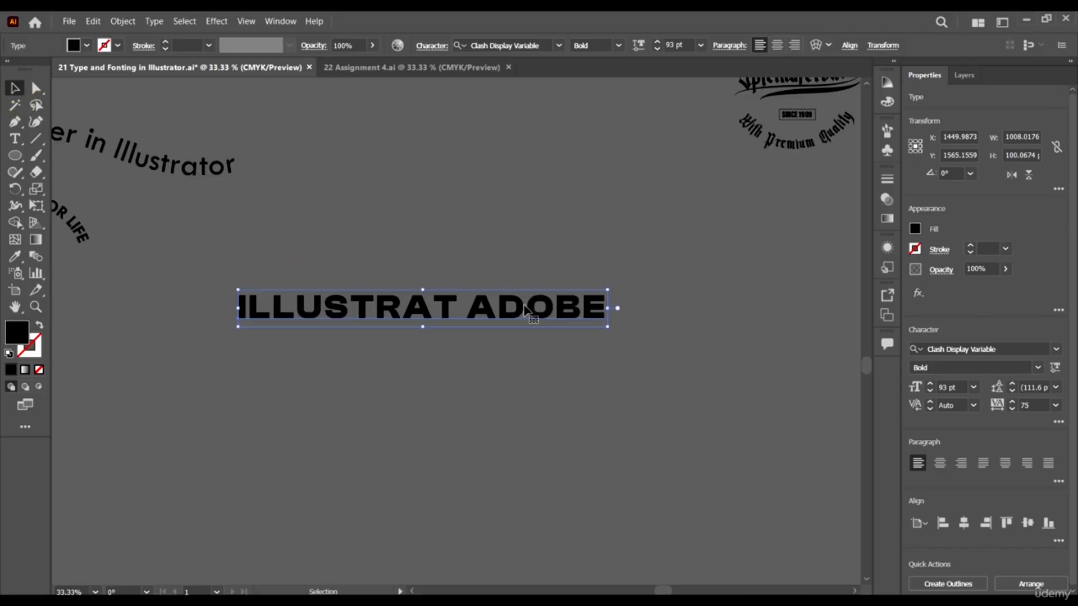
Add the capital letters OR after ILLUSTRAT so the text reads ILLUSTRATOR ADOBE.
key("t")
left_click(454, 300)
type("o")
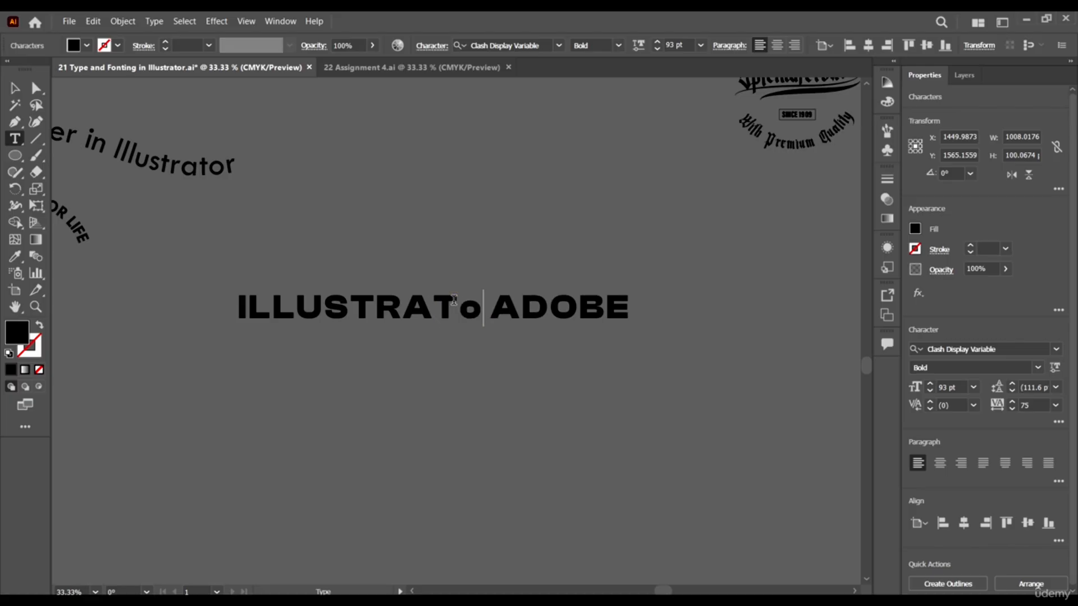
key("BackSpace")
type("OR")
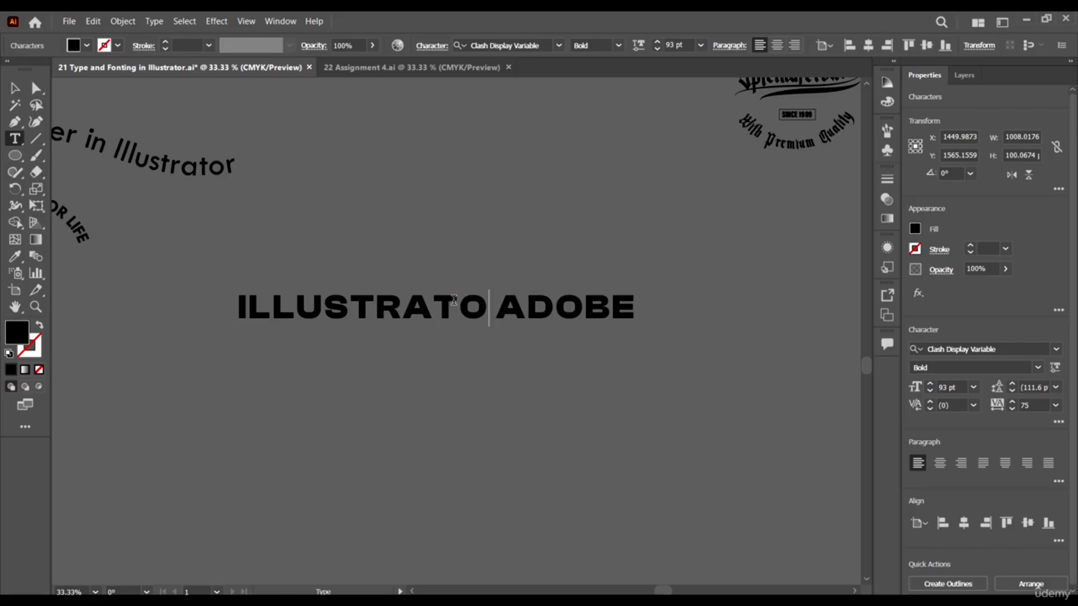
left_click(12, 85)
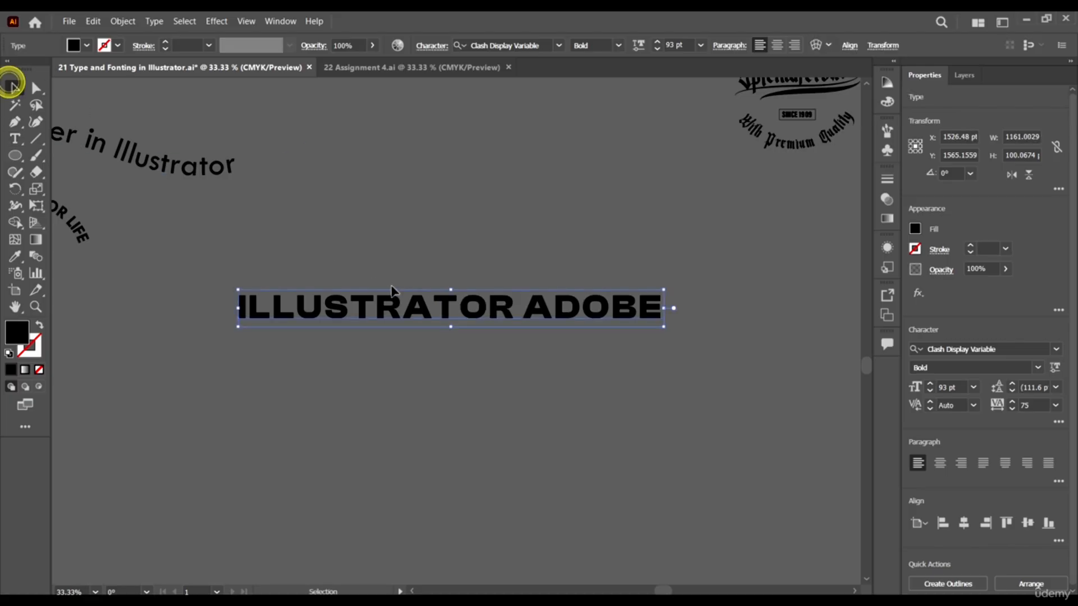
Place a copy of the ILLUSTRATOR ADOBE text about 504 pt straight above it, and convert the lower original to outlines.
left_click_drag(451, 311, 451, 126)
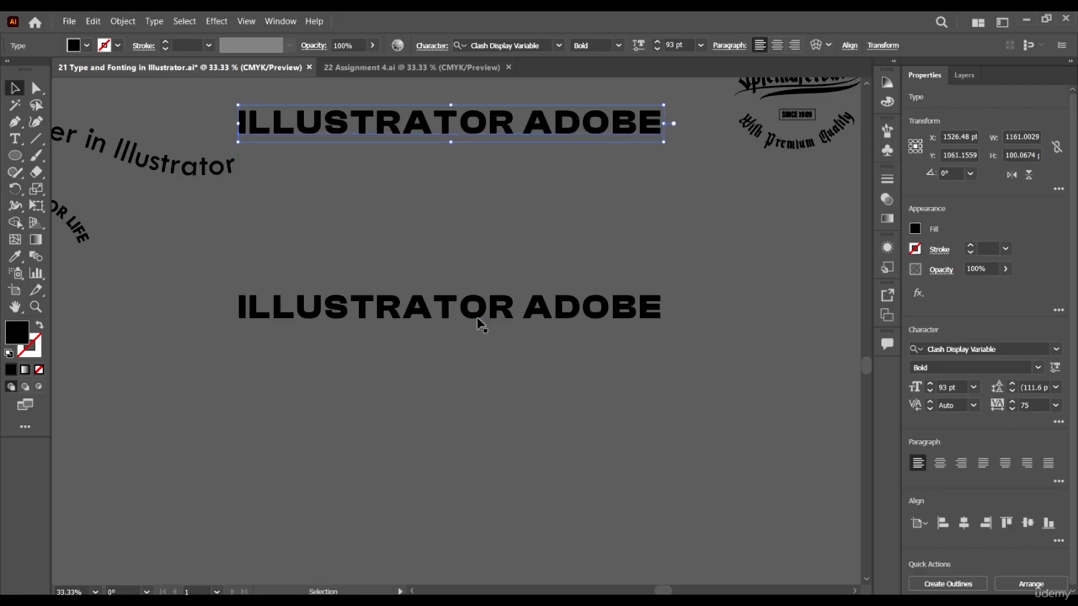
left_click(477, 319)
scroll(477, 322, "right", 2)
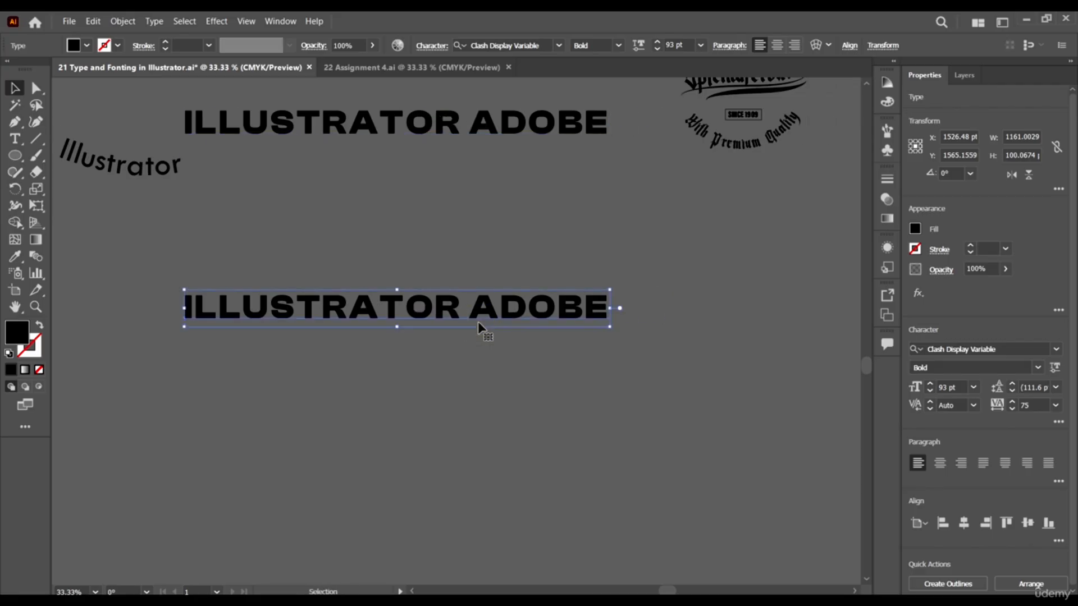
left_click(962, 585)
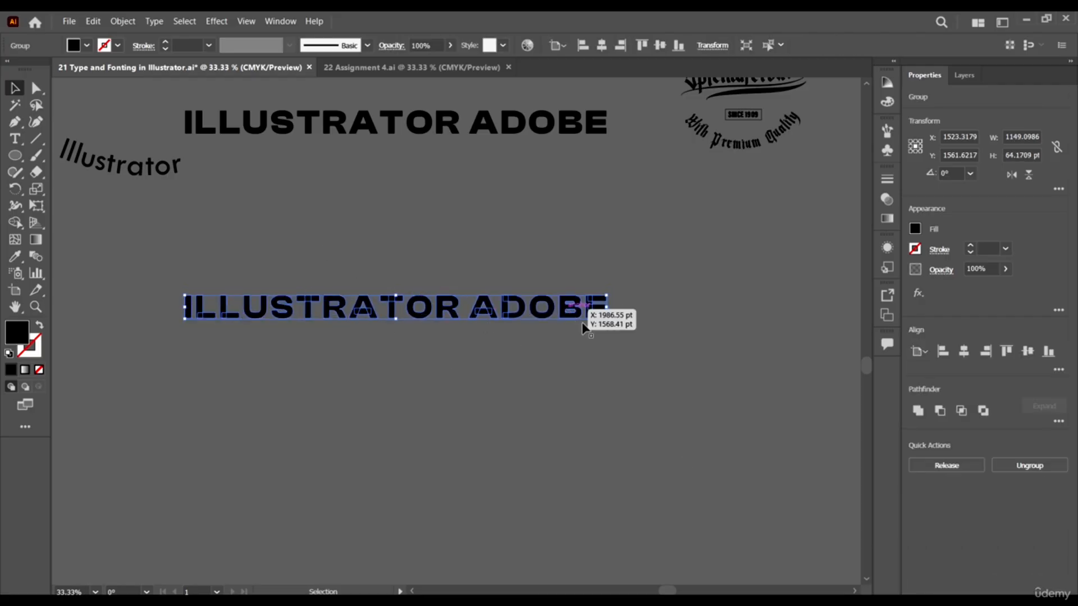
Ungroup the outlined ILLUSTRATOR ADOBE lettering into separate letters and deselect them.
scroll(592, 314, "up", 4)
scroll(598, 295, "down", 3)
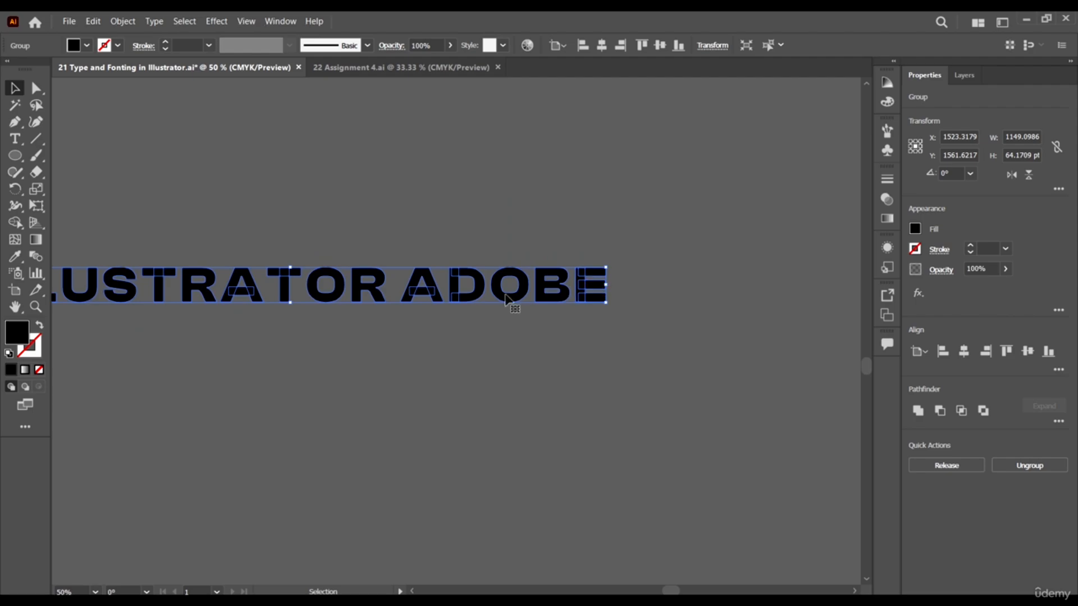
right_click(585, 289)
left_click(636, 384)
left_click(703, 339)
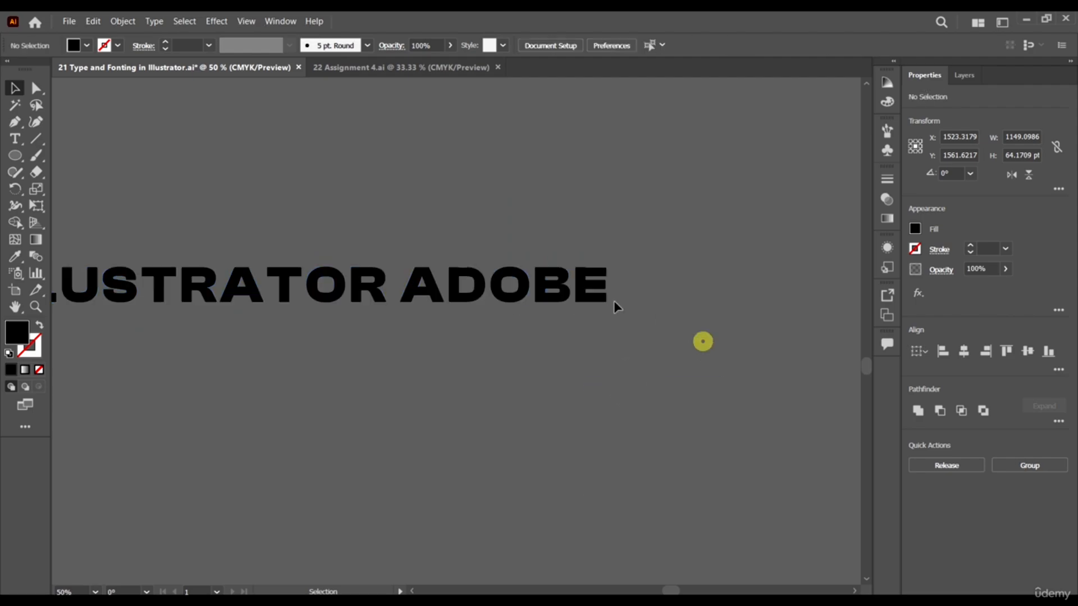
Isolate the outlined letter E of ADOBE and move its three horizontal bars away from the stem.
left_click(590, 286)
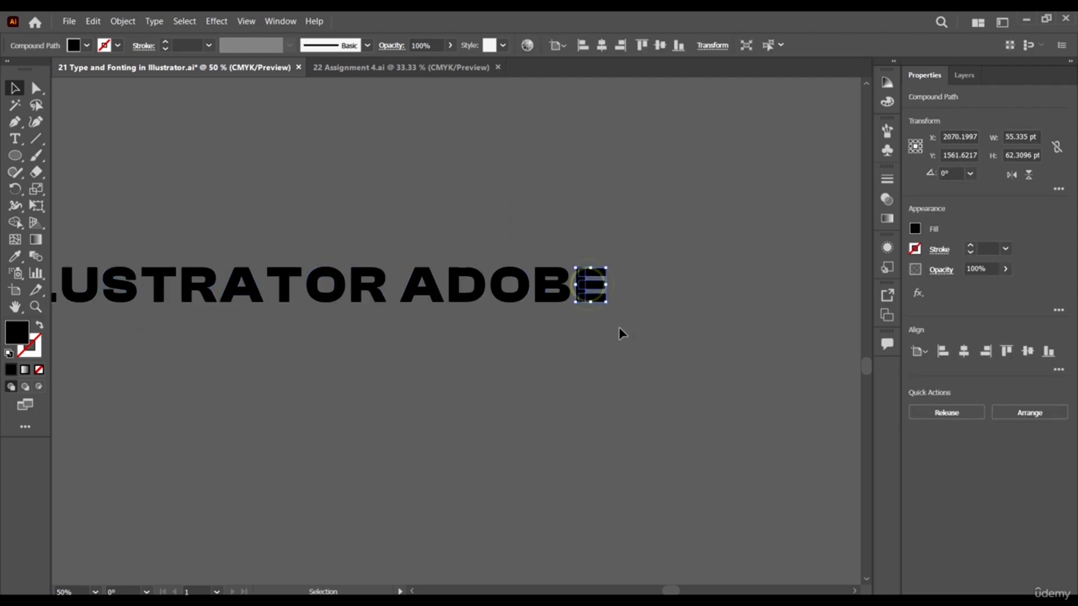
double_click(591, 289)
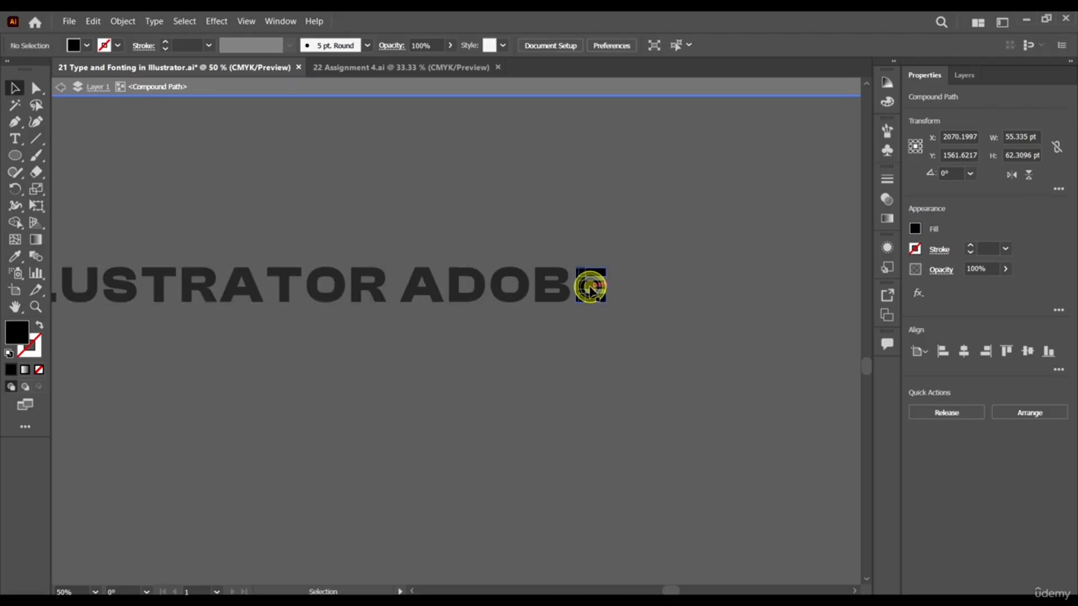
left_click(610, 286)
scroll(610, 286, "up", 2)
scroll(604, 292, "up", 2)
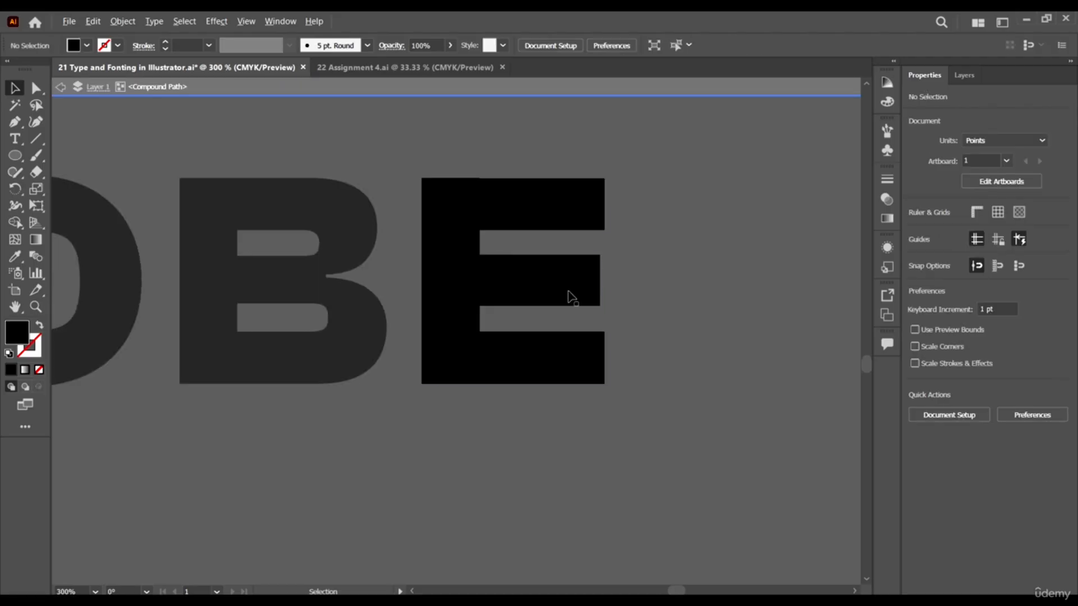
left_click(534, 286)
left_click_drag(539, 289, 747, 302)
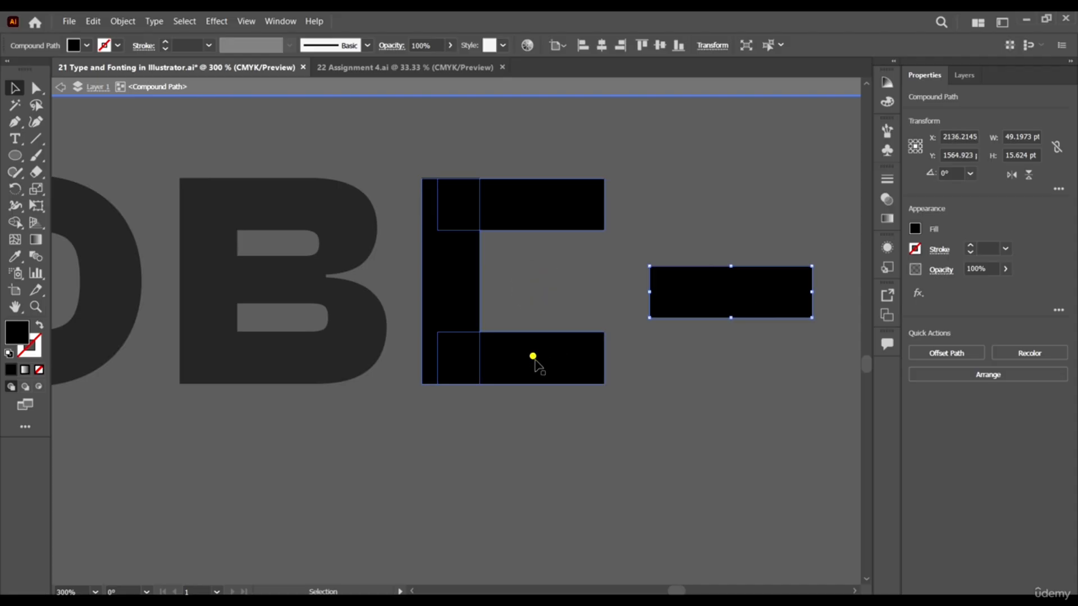
left_click_drag(534, 363, 662, 464)
left_click_drag(522, 193, 675, 135)
scroll(452, 264, "down", 2)
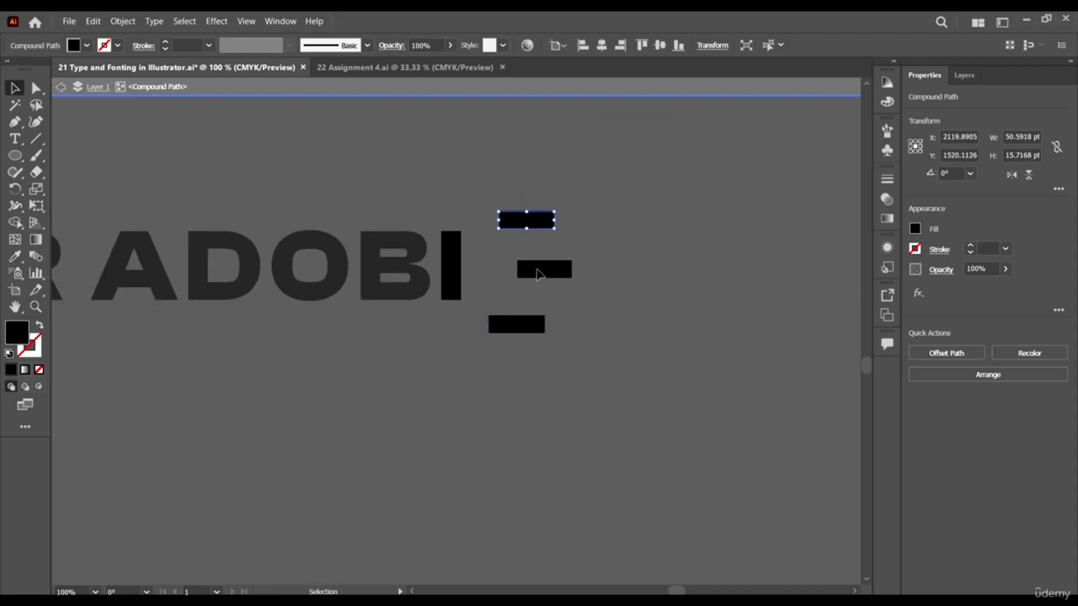
Undo the moves of the three bars of the E and leave isolation mode.
key("ctrl+z")
key("ctrl+z")
key("ctrl+z")
key("ctrl+z")
key("Escape")
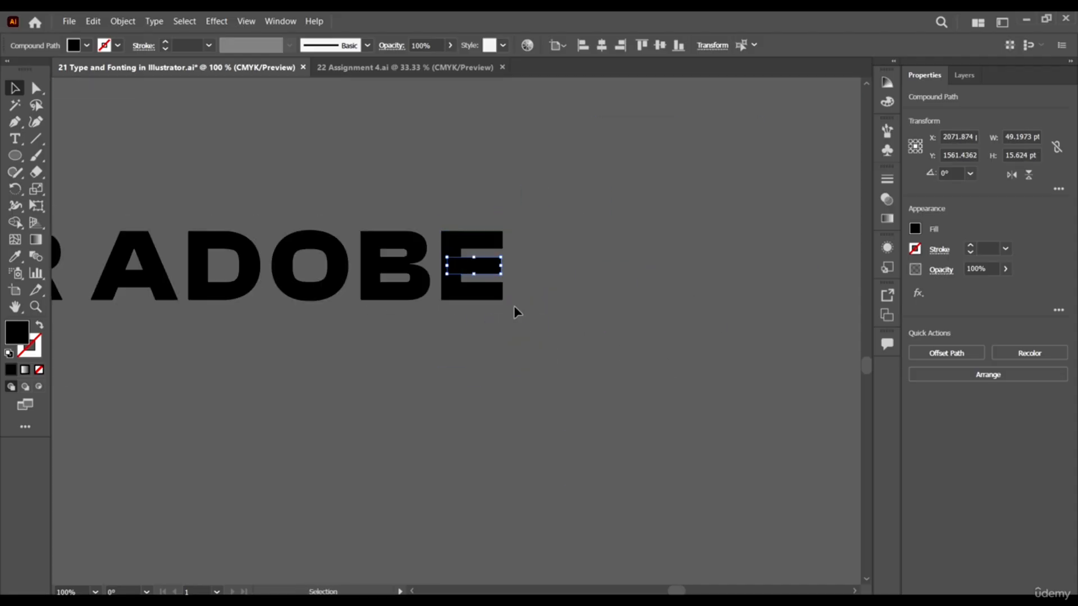
Round the inner bottom corner of the left leg of the A in ADOBE to a radius of about 22.14 pt.
scroll(533, 306, "down", 3)
scroll(392, 306, "up", 3)
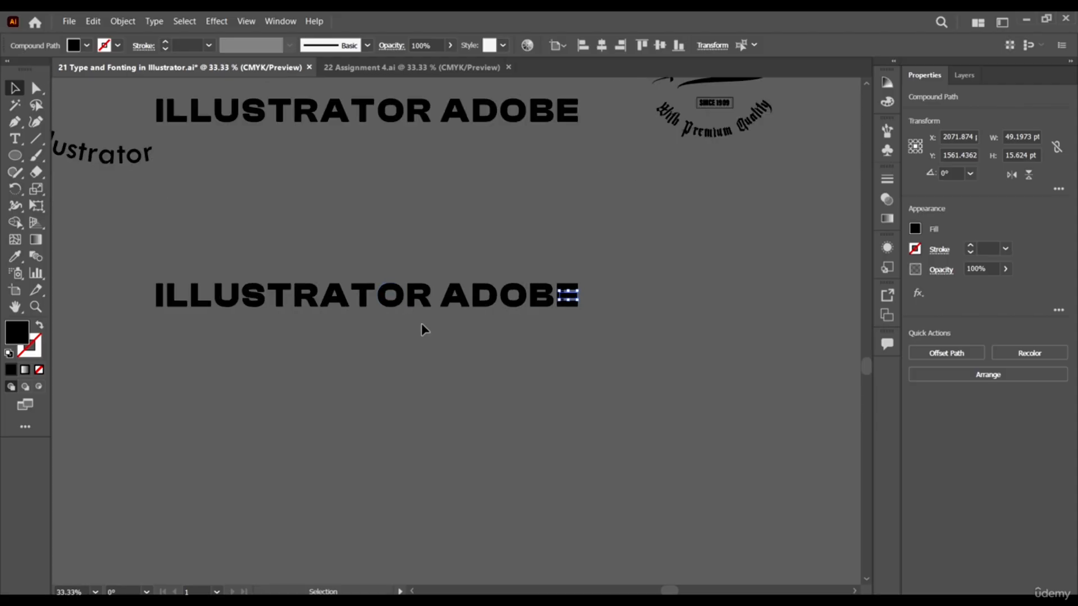
left_click(481, 267)
scroll(274, 187, "up", 1)
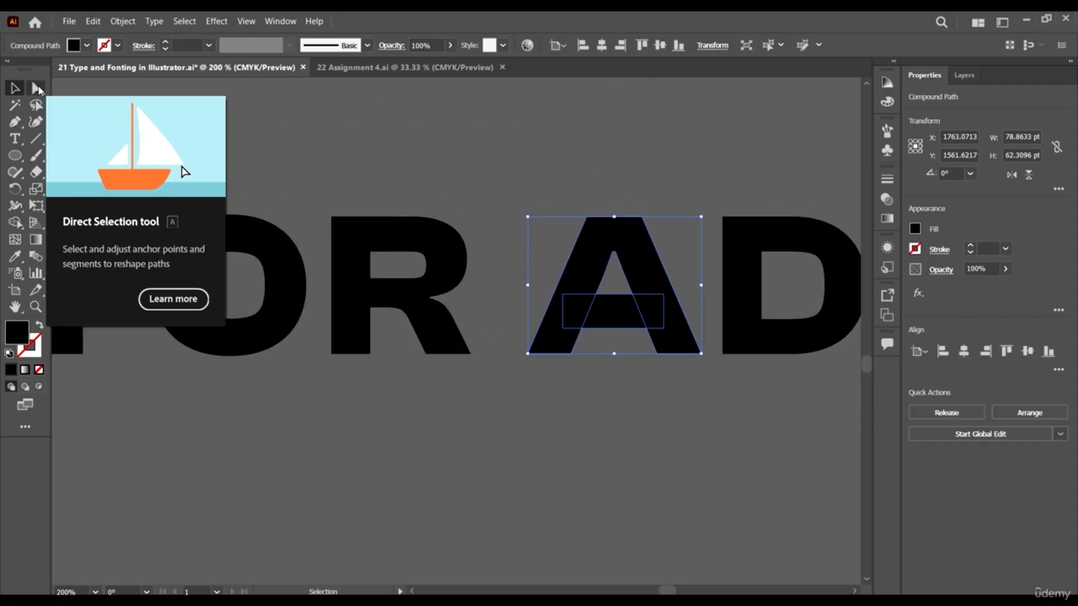
left_click(37, 88)
scroll(578, 352, "up", 3)
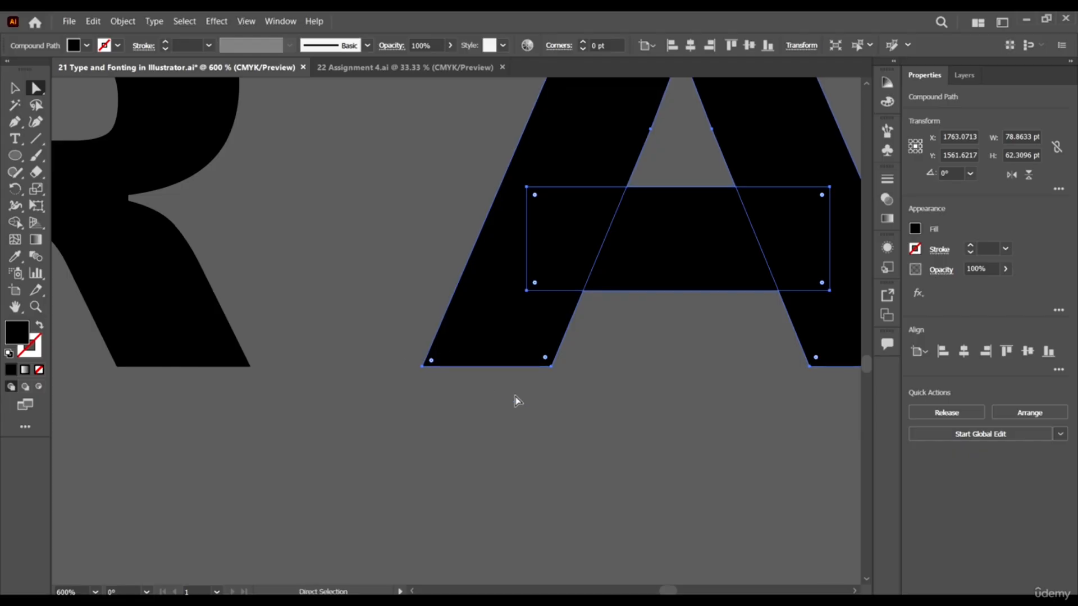
left_click(545, 360)
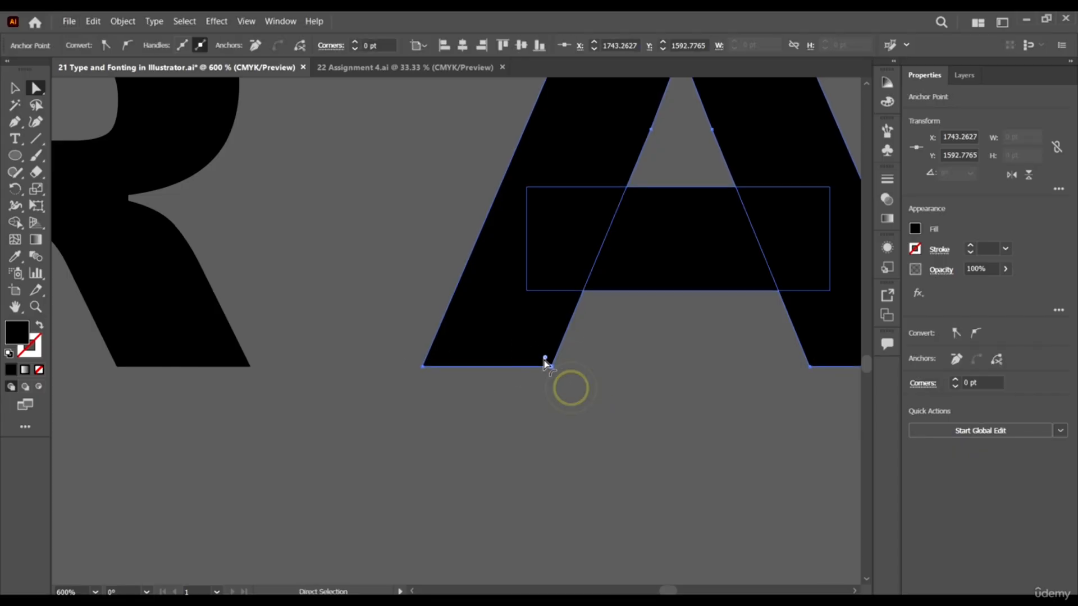
left_click_drag(504, 300, 446, 227)
Round the inner bottom corner of the A's right leg to a radius of about 27.57 pt.
scroll(443, 302, "down", 3)
scroll(539, 305, "up", 2)
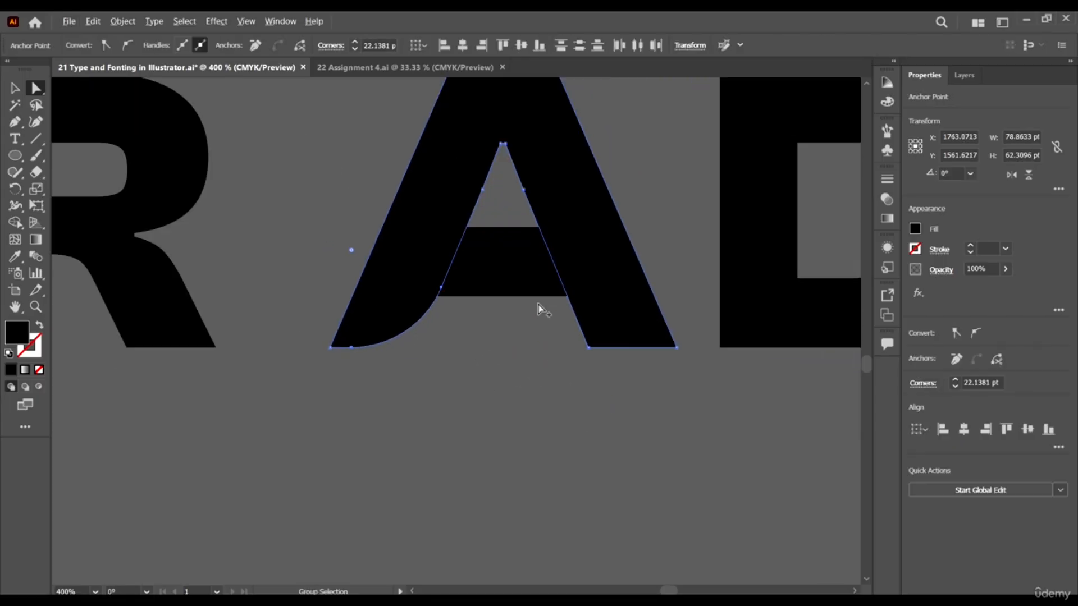
left_click_drag(553, 309, 731, 273)
scroll(532, 223, "down", 2)
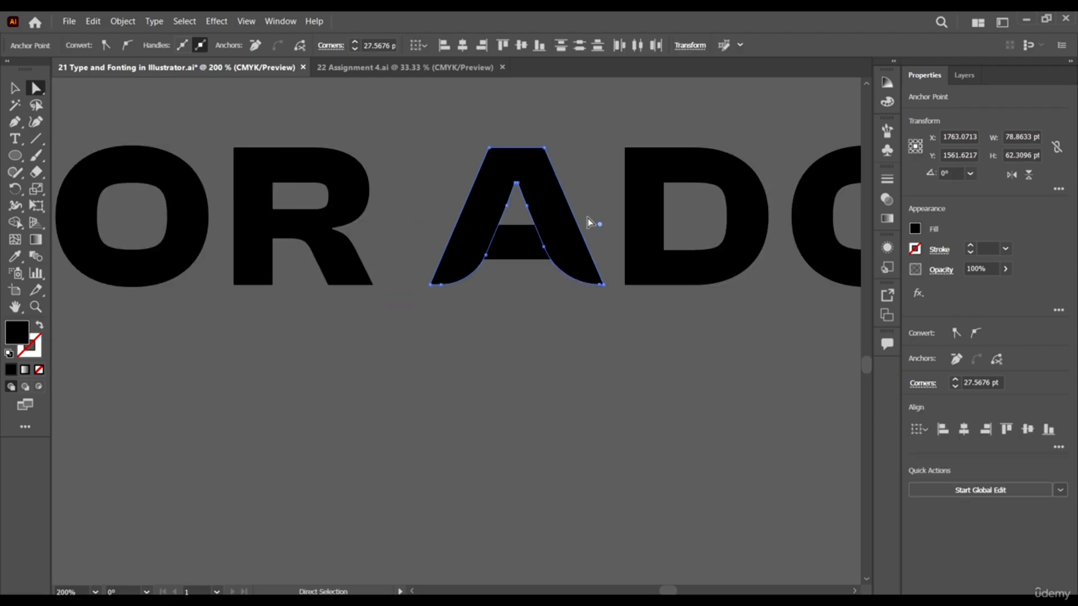
Fully round the upper right corner of the A in ADOBE.
left_click(552, 148)
left_click(543, 149)
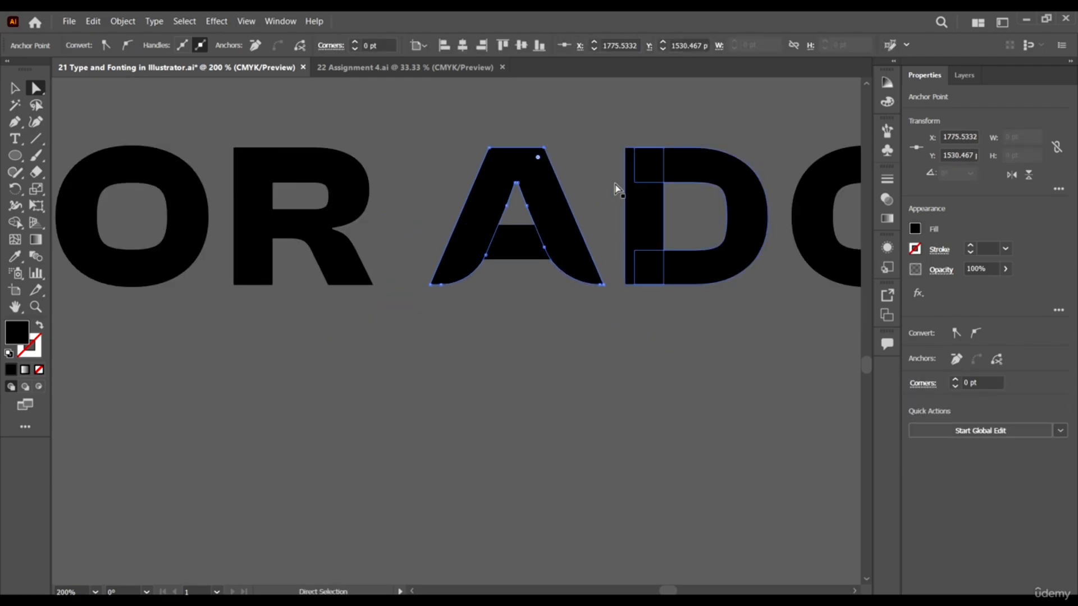
left_click_drag(538, 160, 489, 347)
left_click(489, 344)
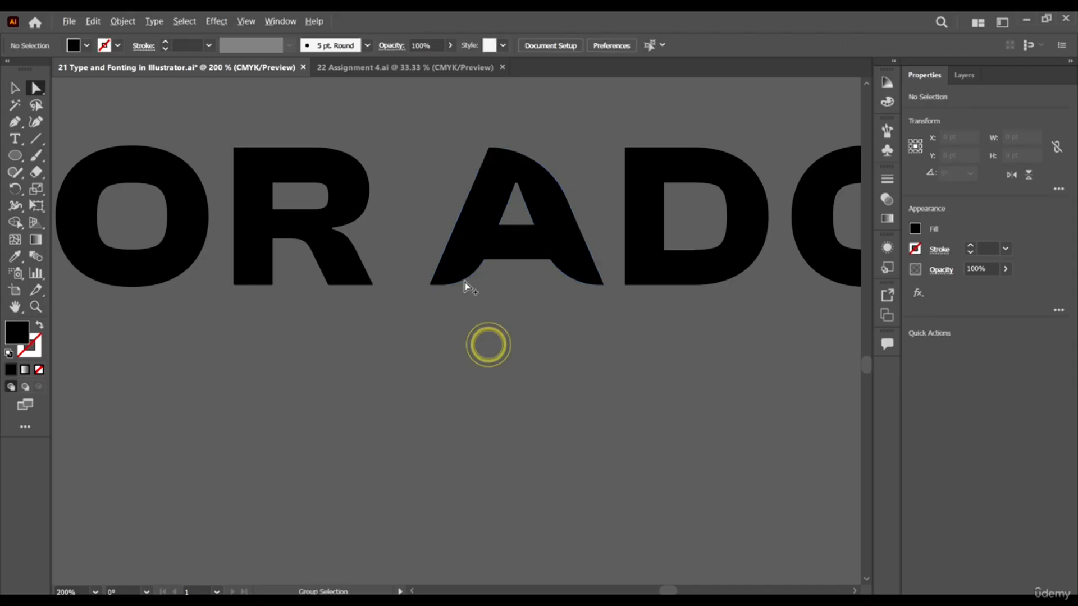
Move the two right anchor points of the A's crossbar inward, slanting its end and leaving a gap beside the right leg.
scroll(453, 276, "down", 3)
scroll(489, 272, "up", 4)
scroll(551, 243, "right", 3)
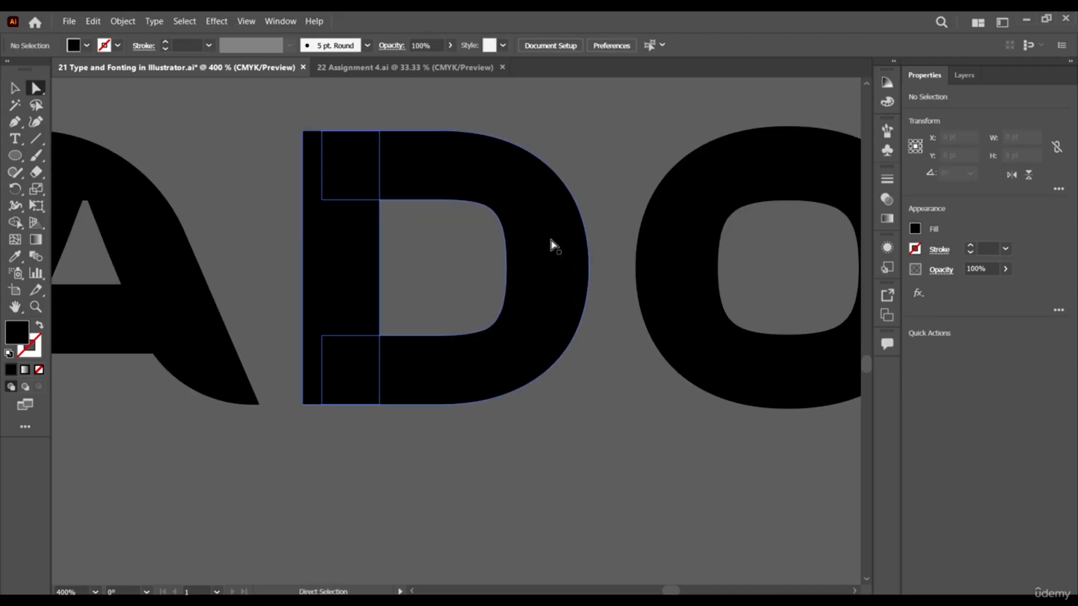
scroll(447, 236, "down", 3)
scroll(432, 259, "up", 3)
scroll(432, 260, "up", 1)
left_click(431, 268)
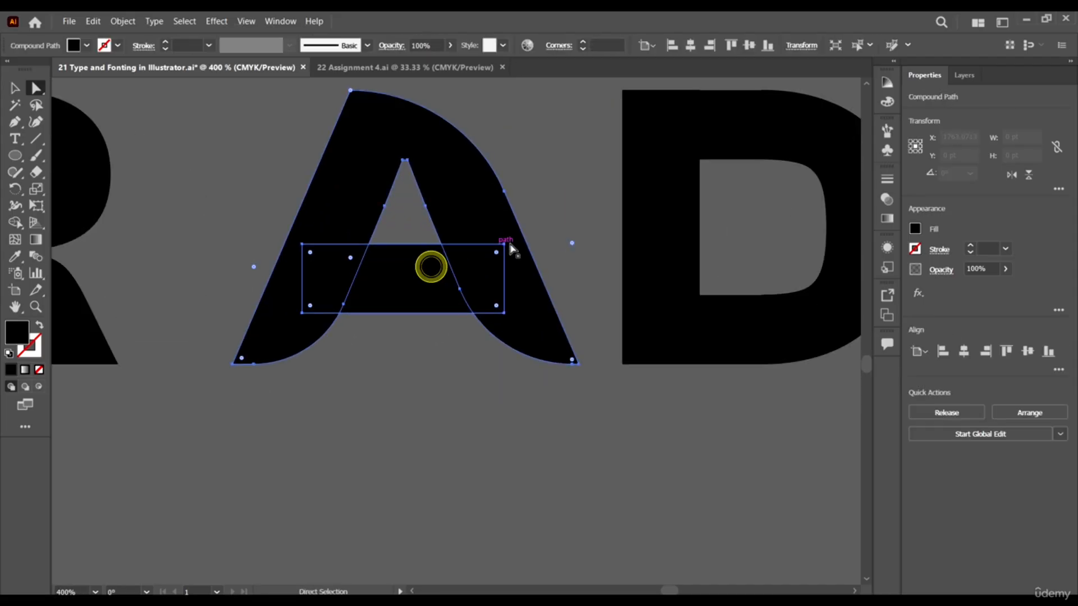
left_click(506, 246)
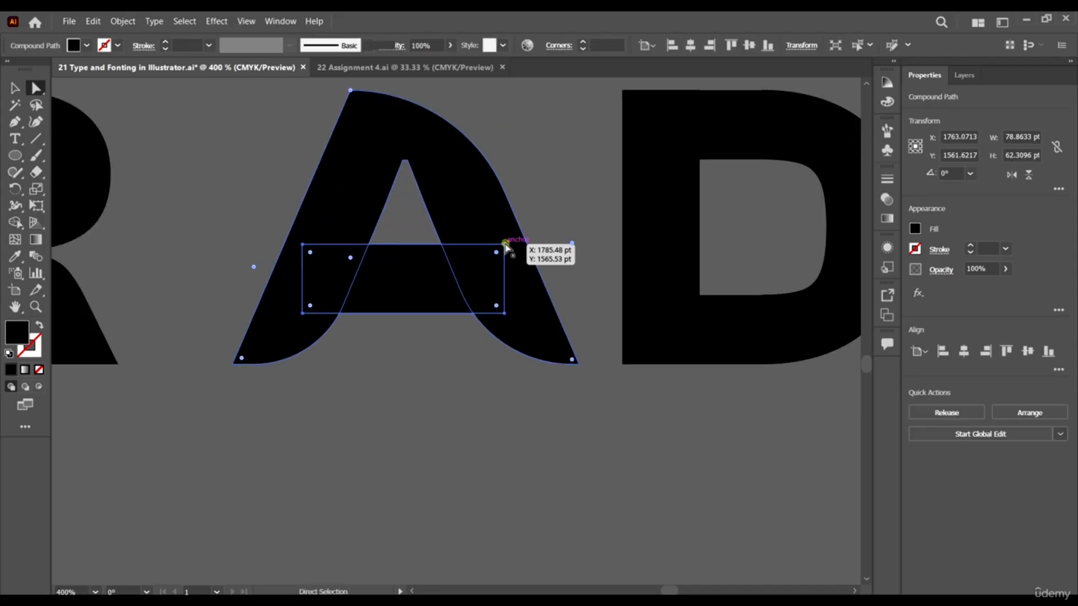
left_click_drag(506, 245, 429, 245)
left_click_drag(505, 314, 461, 314)
Round the upper right corner of the A's crossbar into a sweeping curve that ends in its lower right point.
left_click(426, 246)
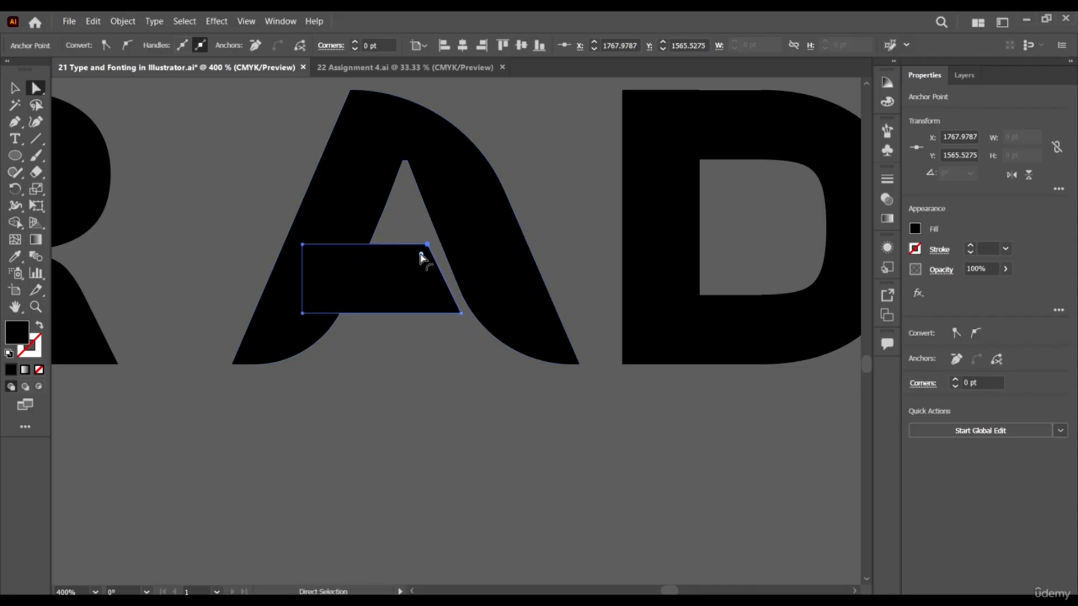
left_click_drag(421, 251, 315, 377)
left_click(446, 387)
key("ctrl+1")
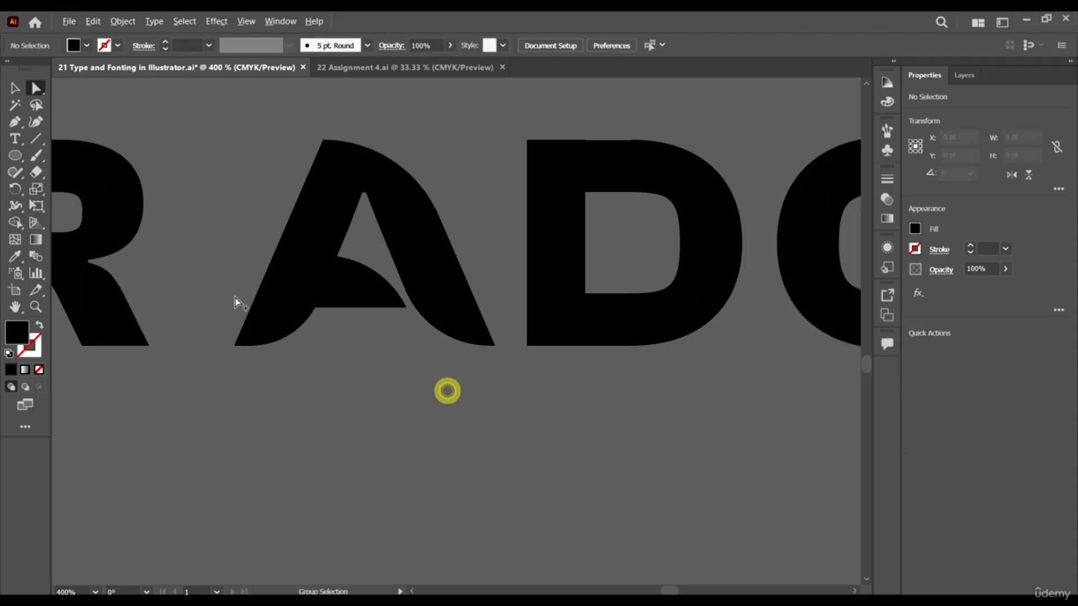
scroll(309, 313, "down", 2)
scroll(328, 316, "up", 4)
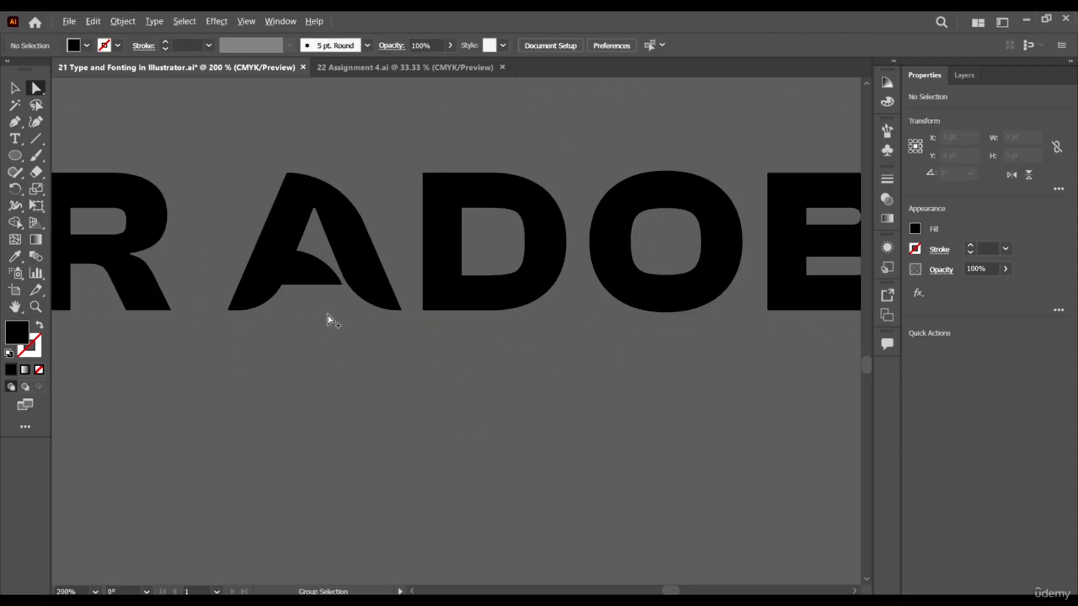
scroll(200, 272, "up", 2)
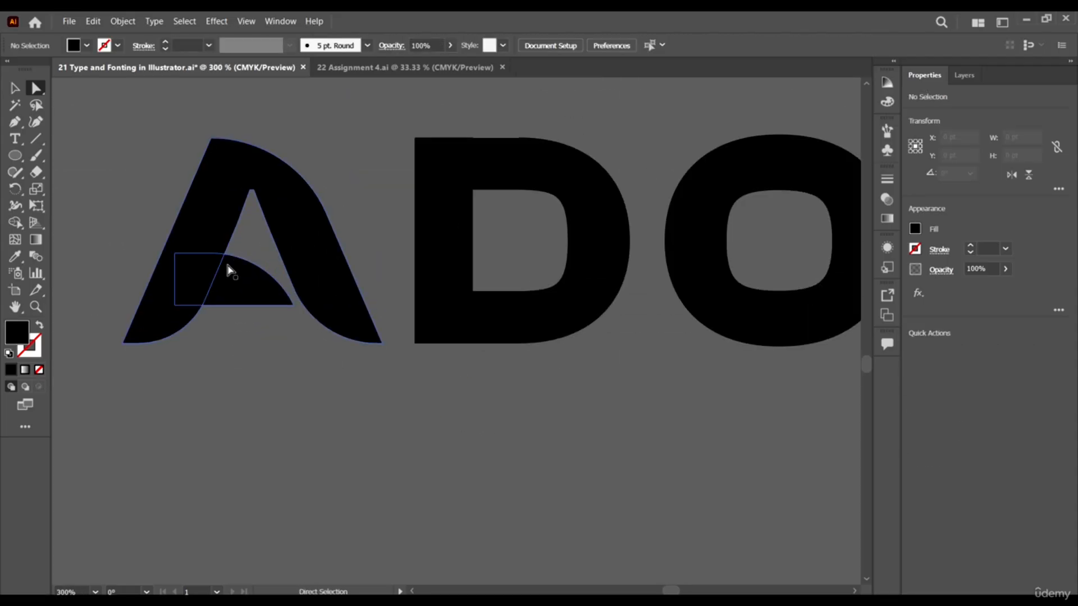
left_click(239, 292)
left_click(356, 408)
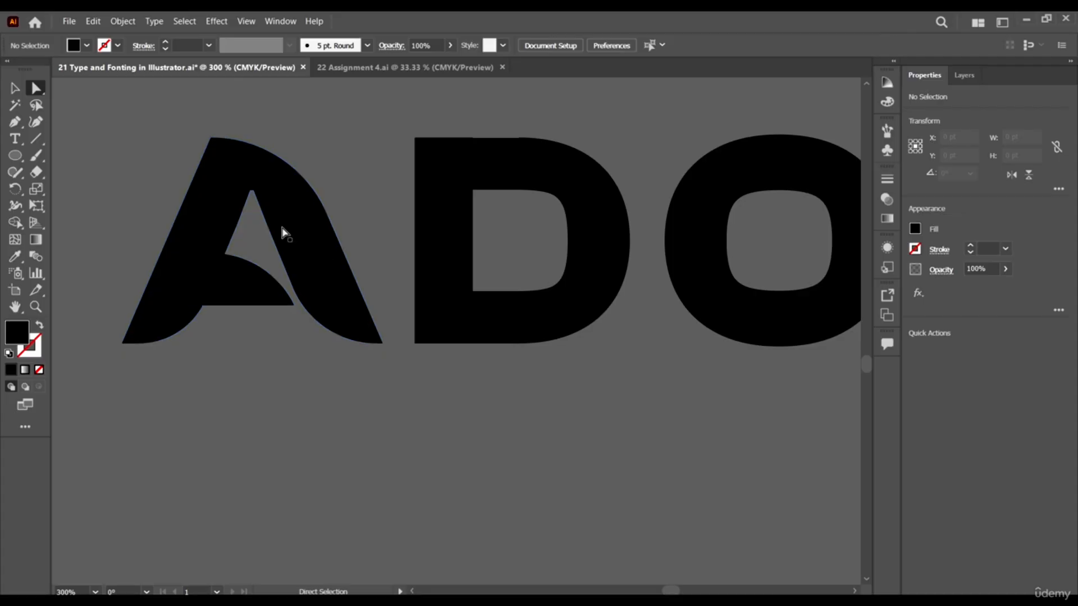
left_click(225, 291)
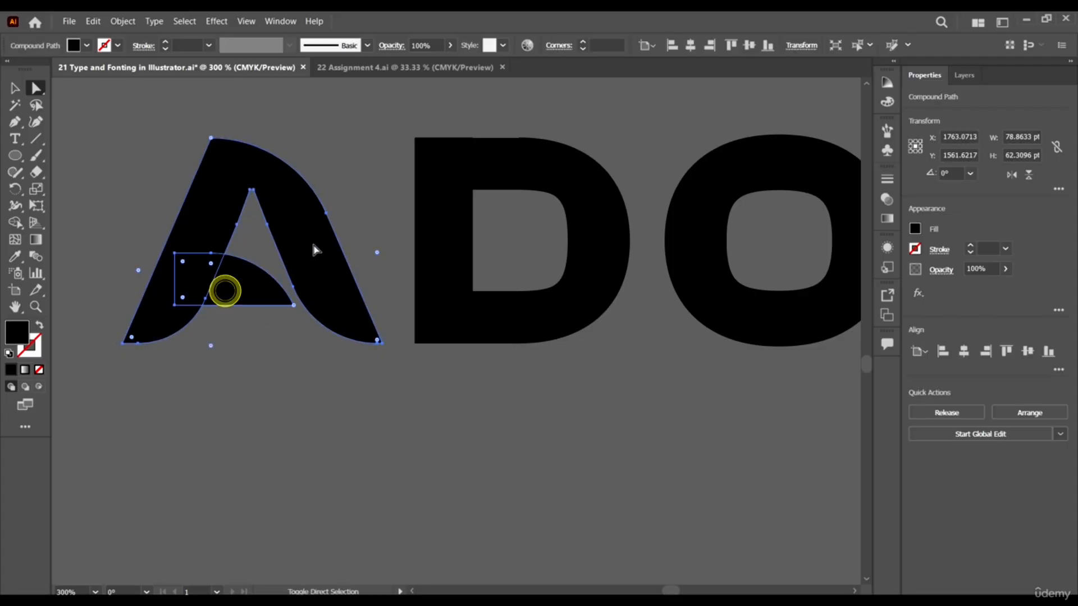
left_click(313, 243)
left_click(265, 409)
Copy the reshaped A into the empty space above the text line and enlarge it to about 192 × 152 pt.
key("v")
left_click(240, 288)
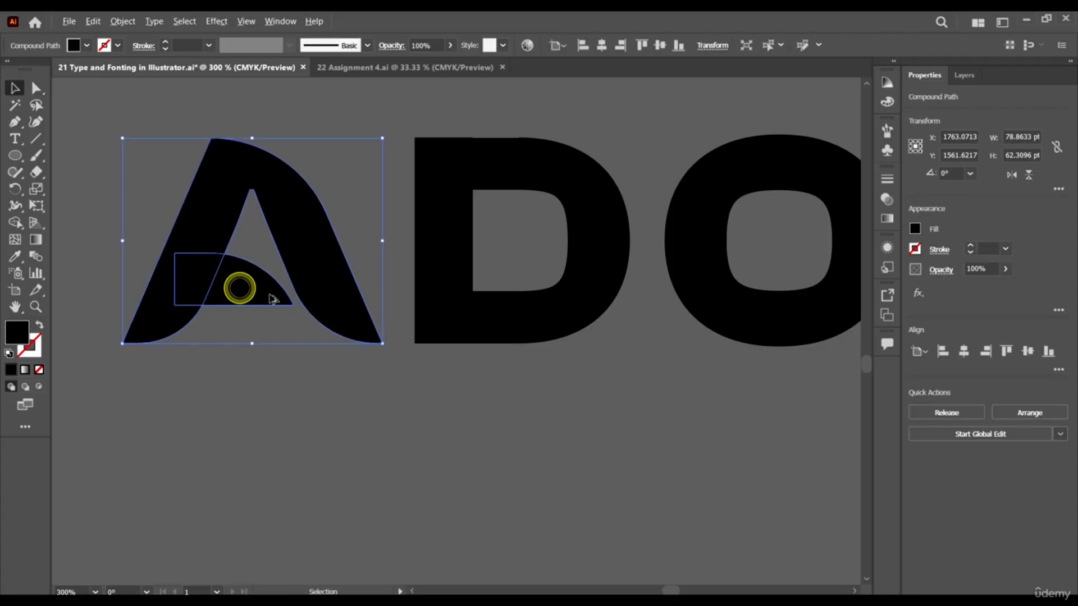
scroll(272, 298, "down", 5, "alt")
left_click_drag(281, 287, 286, 227)
left_click_drag(352, 217, 644, 323)
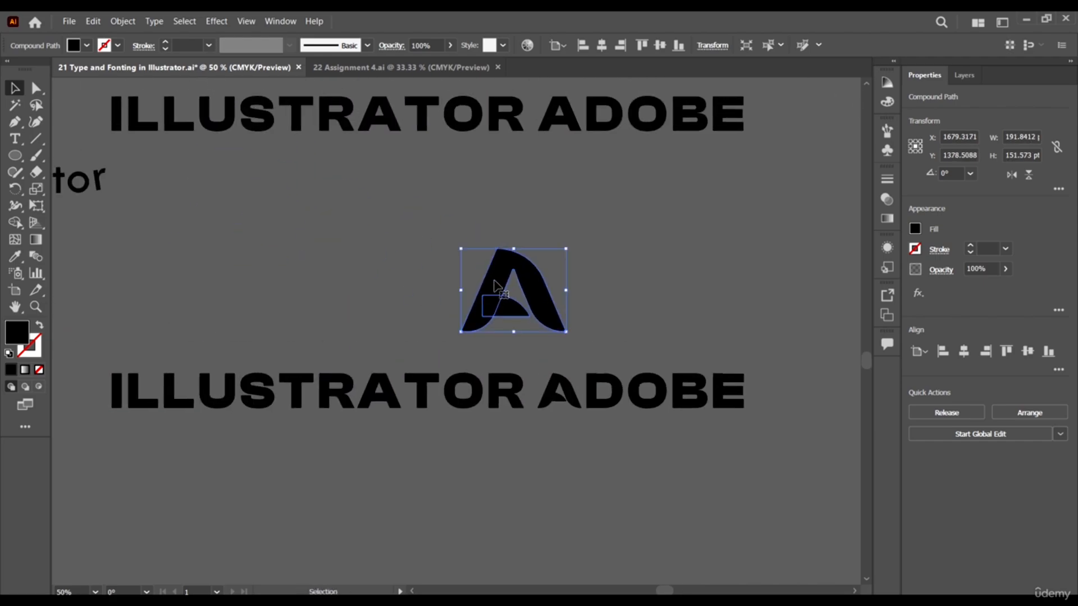
left_click_drag(498, 279, 391, 280)
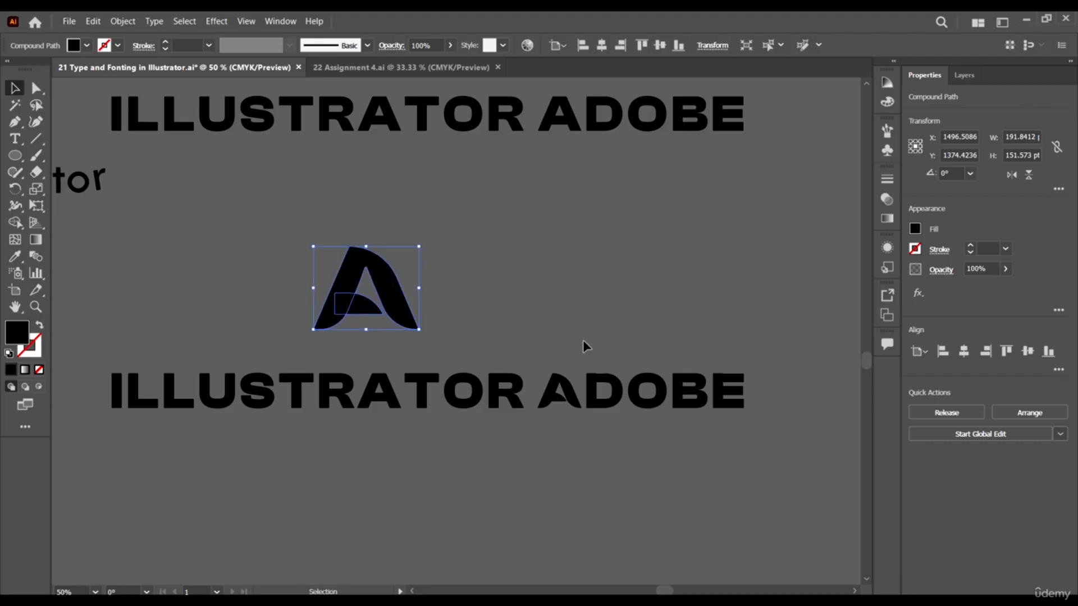
left_click(557, 303)
Copy the first I of the lower ILLUSTRATOR beside the enlarged A and scale it to the same height, about 42.5 × 151.6 pt.
scroll(177, 441, "left", 2)
scroll(179, 446, "left", 2)
scroll(236, 402, "up", 4)
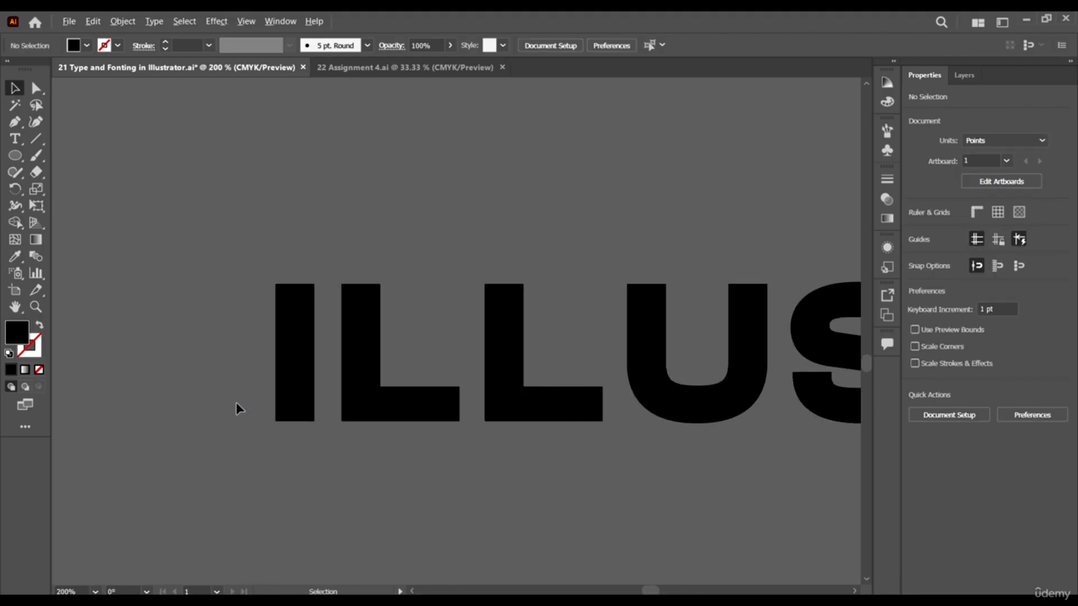
key("a")
left_click(292, 329)
scroll(291, 330, "down", 4)
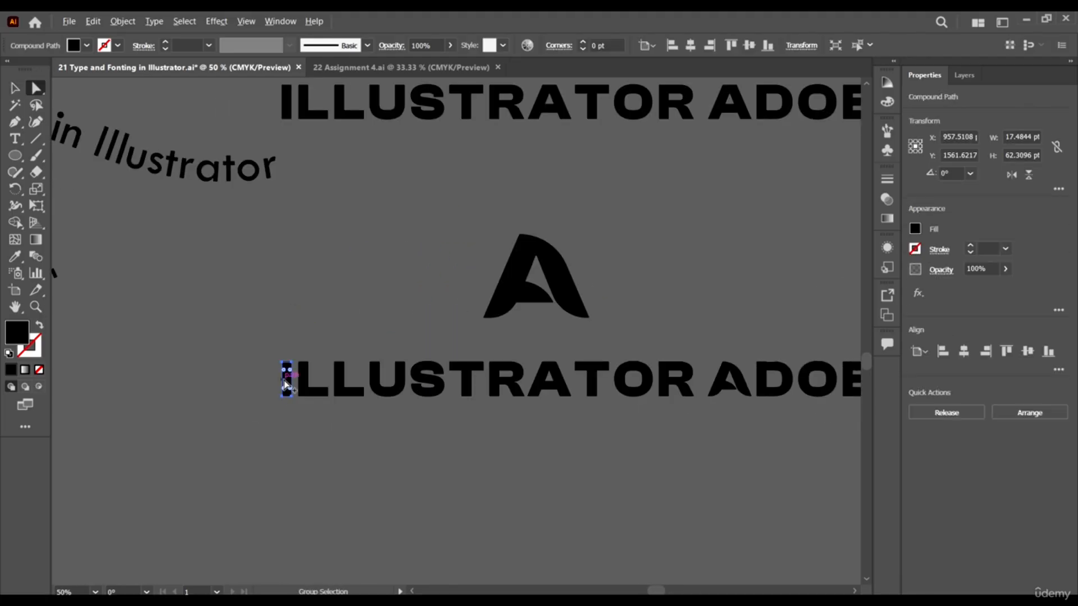
scroll(289, 378, "up", 2)
left_click_drag(287, 379, 596, 243)
left_click_drag(664, 267, 377, 361)
left_click_drag(298, 335, 704, 352)
key("v")
left_click_drag(710, 336, 600, 382)
Round the upper right corner of the enlarged I to about 33.85 pt and round its lower left corner to match.
key("a")
left_click(547, 229)
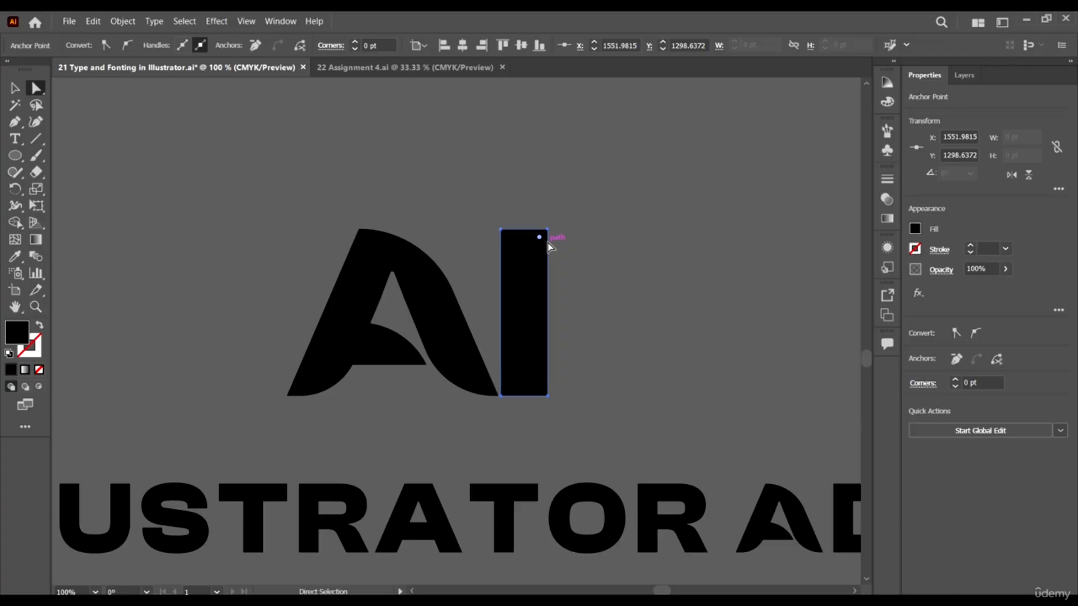
left_click_drag(574, 199, 521, 276)
left_click_drag(541, 239, 532, 293)
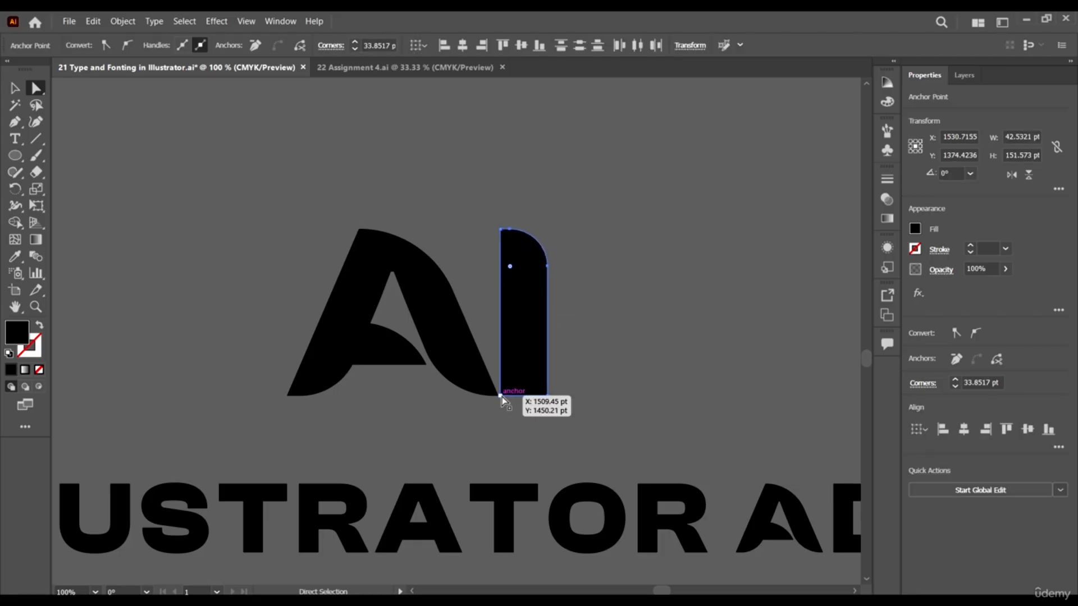
left_click(502, 395)
left_click_drag(507, 385, 640, 380)
left_click(645, 332)
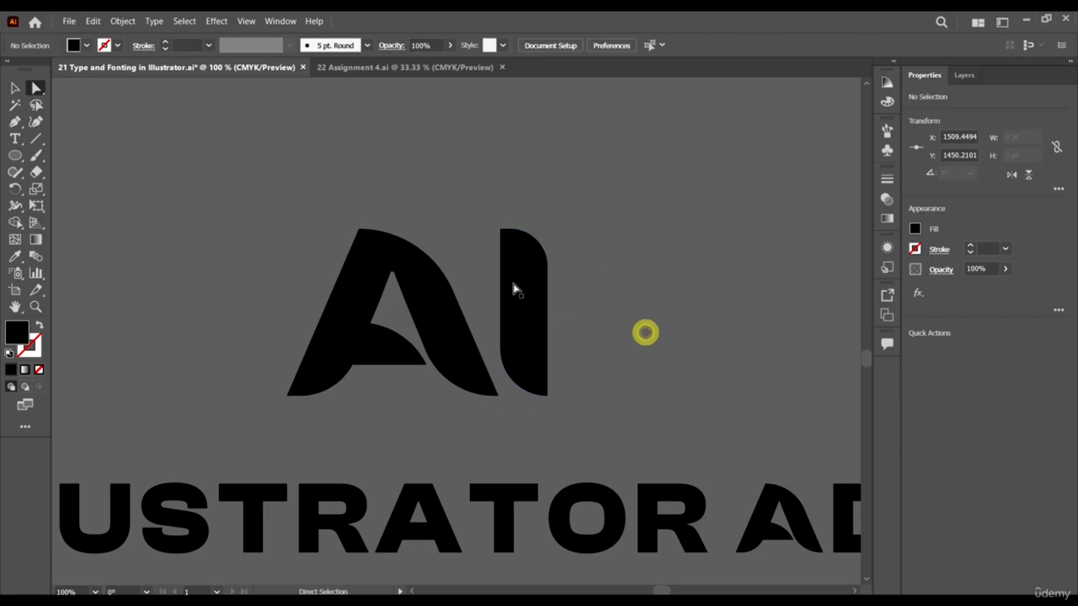
Move the rounded I slightly closer to the A so the two letters sit tightly together.
key("v")
left_click_drag(541, 354, 530, 354)
left_click(592, 334)
Enlarge the A and I together proportionally to about 309 × 206 pt.
scroll(490, 233, "down", 2)
scroll(491, 232, "down", 2)
scroll(493, 230, "up", 2)
left_click_drag(345, 240, 534, 315)
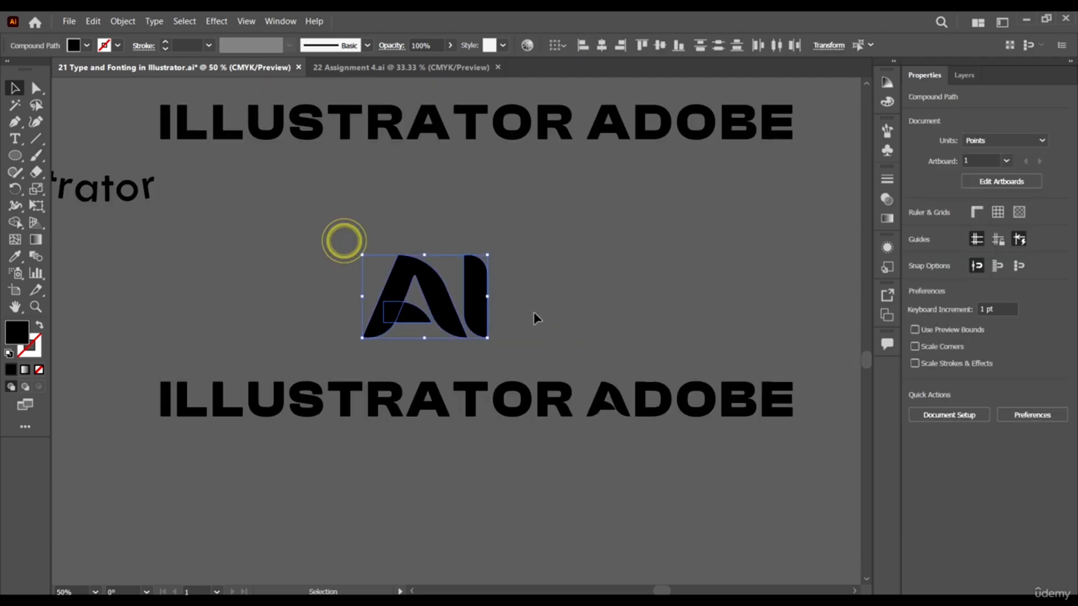
left_click_drag(488, 255, 566, 255)
scroll(585, 335, "up", 2)
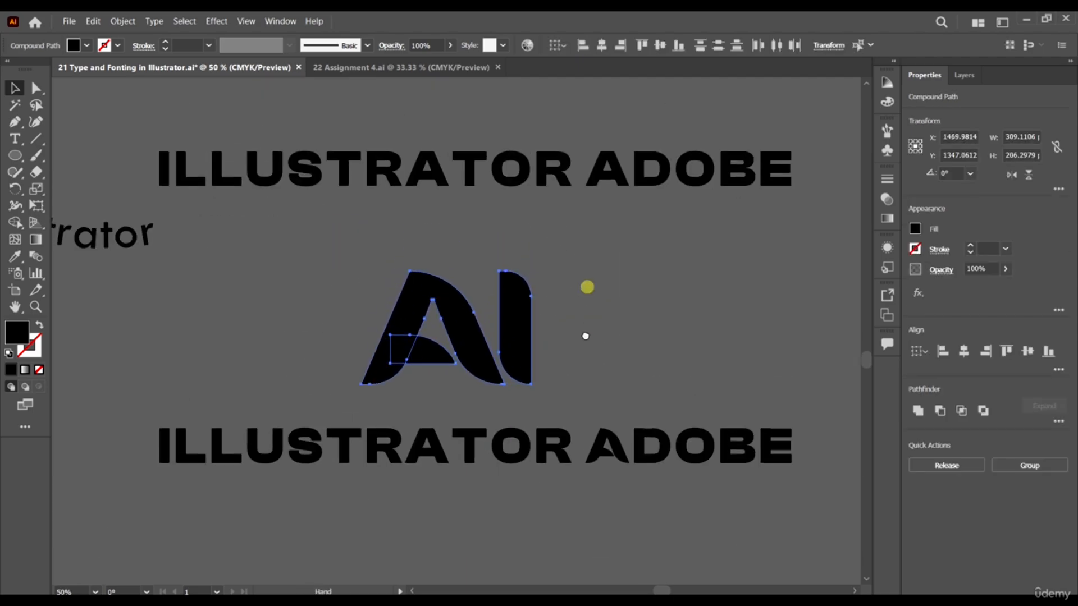
left_click(566, 354)
key("a")
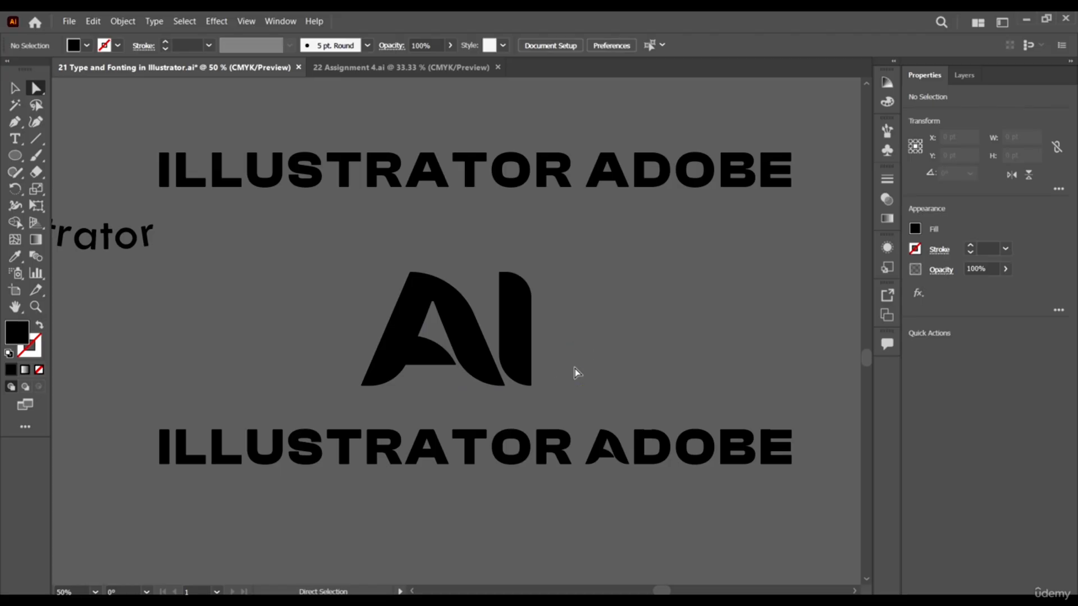
key("v")
scroll(512, 369, "up", 3)
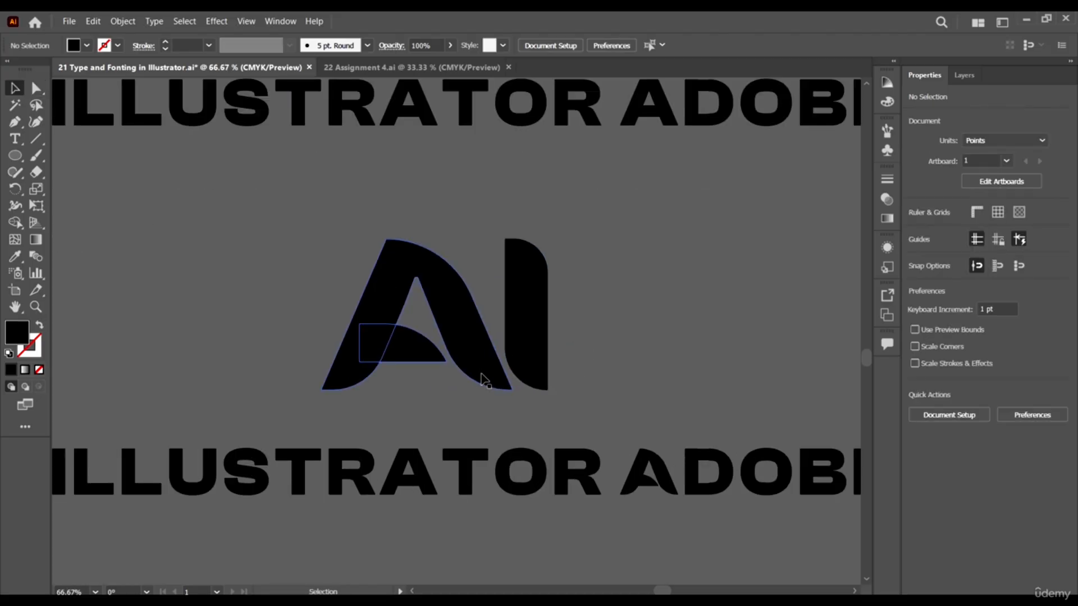
scroll(484, 378, "down", 5)
scroll(555, 388, "up", 2)
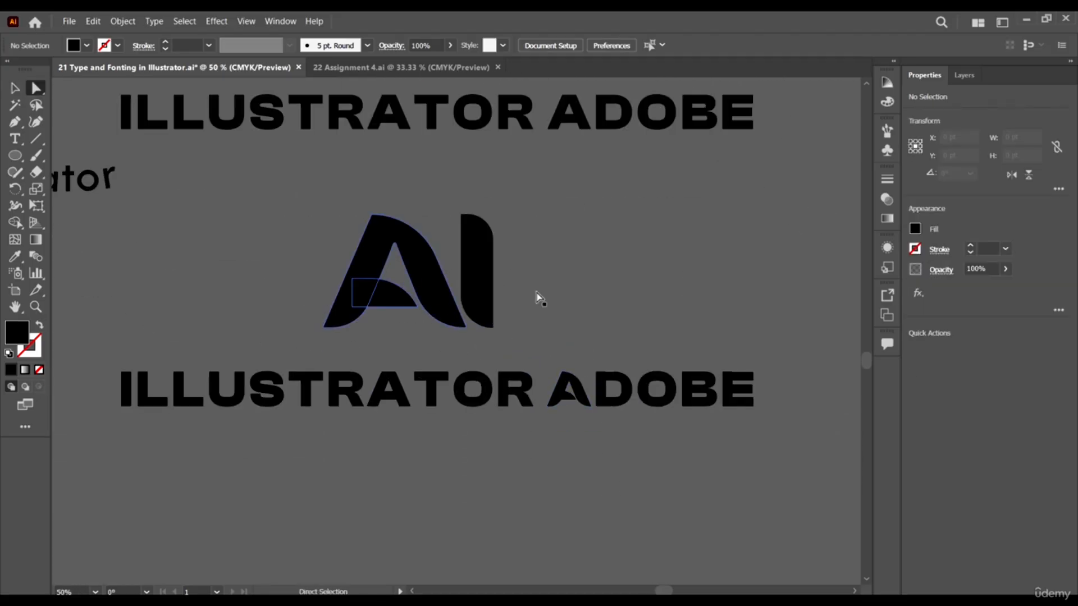
Draw a closed triangle with the Pen tool across the upper left edge of the I, its tip pointing up and right.
scroll(356, 270, "left", 4)
scroll(518, 227, "up", 3)
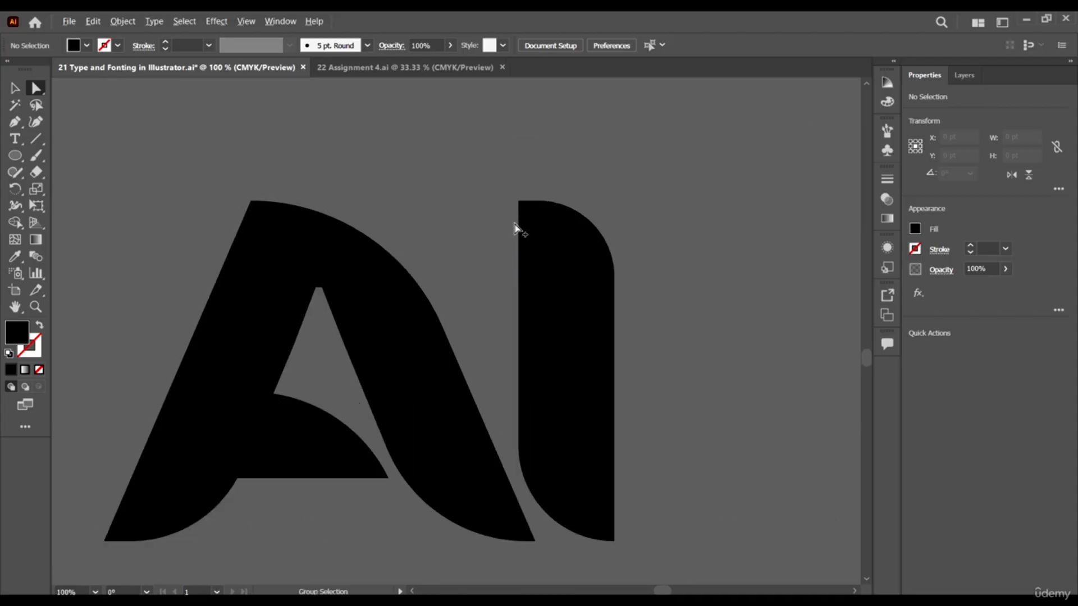
left_click(13, 121)
left_click(501, 280)
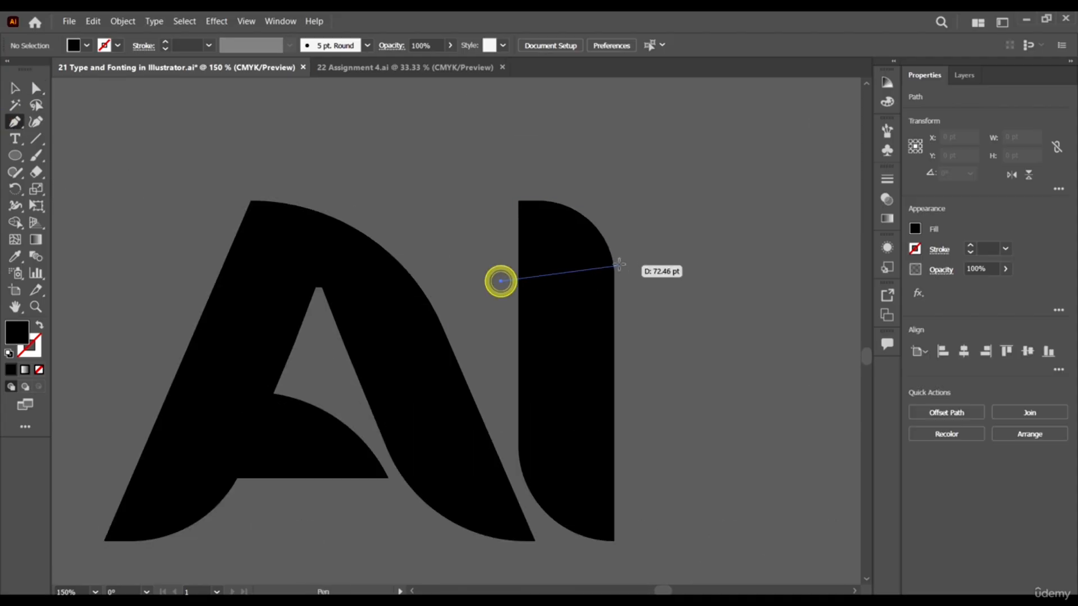
left_click(587, 258)
left_click(504, 331)
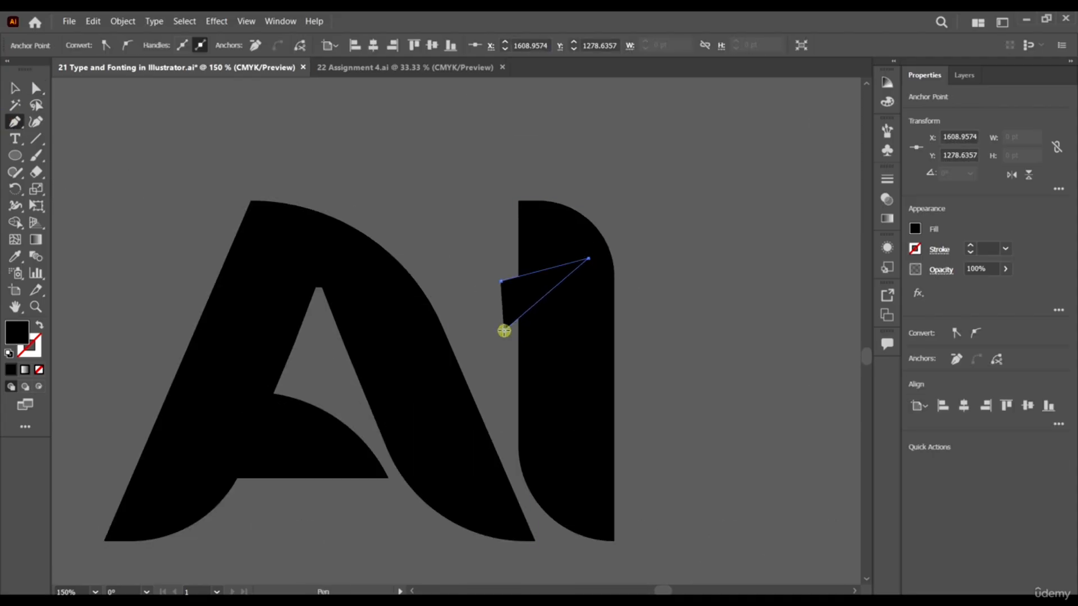
left_click(498, 282)
key("v")
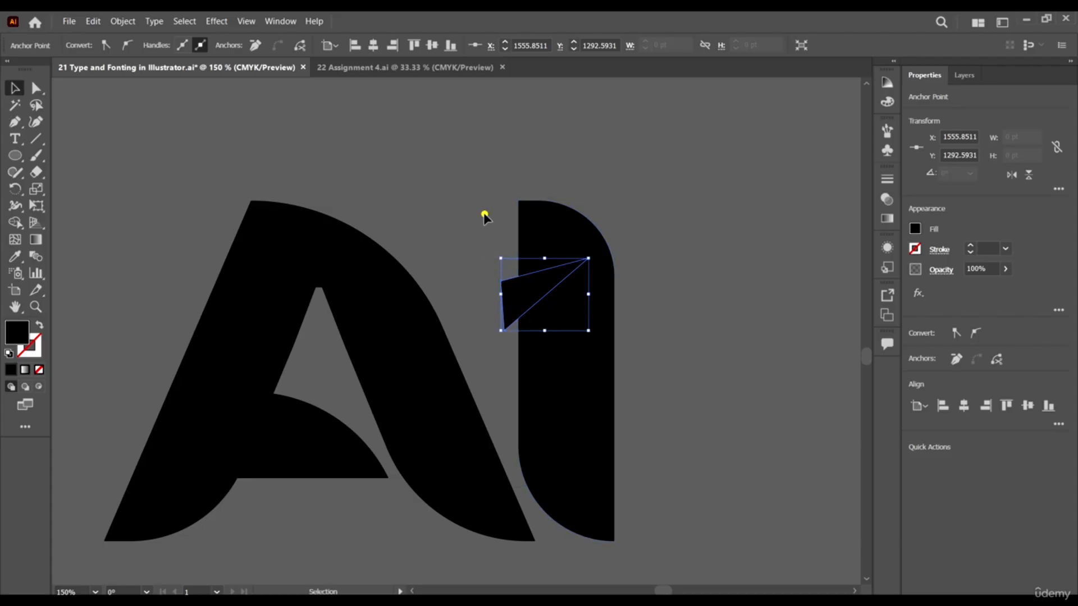
Cut the triangle out of the I with the Shape Builder tool, leaving a pointed notch in its left edge.
left_click_drag(487, 211, 618, 315)
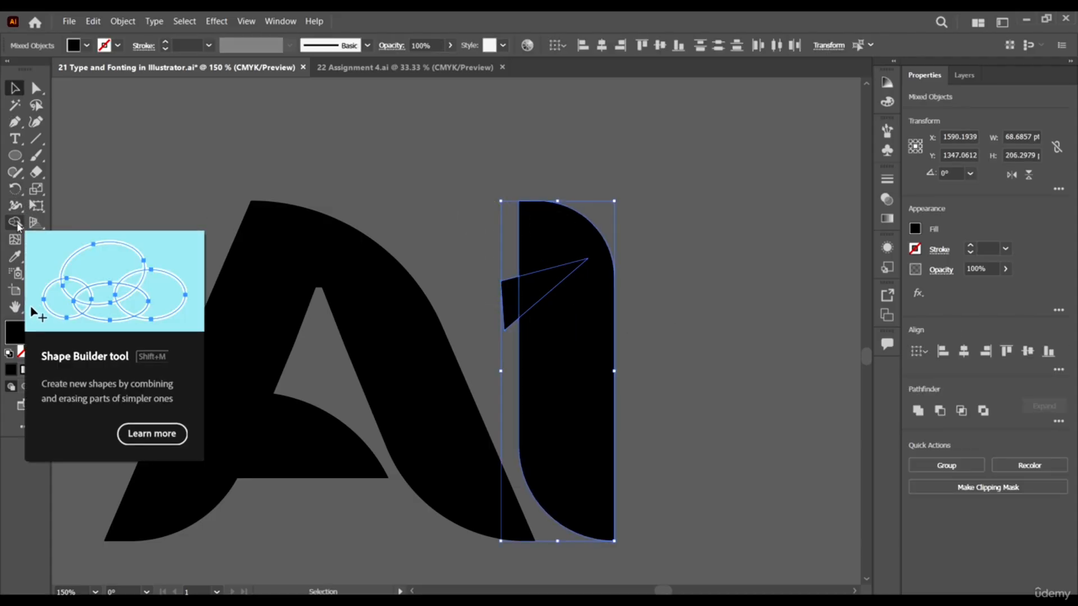
left_click(15, 223)
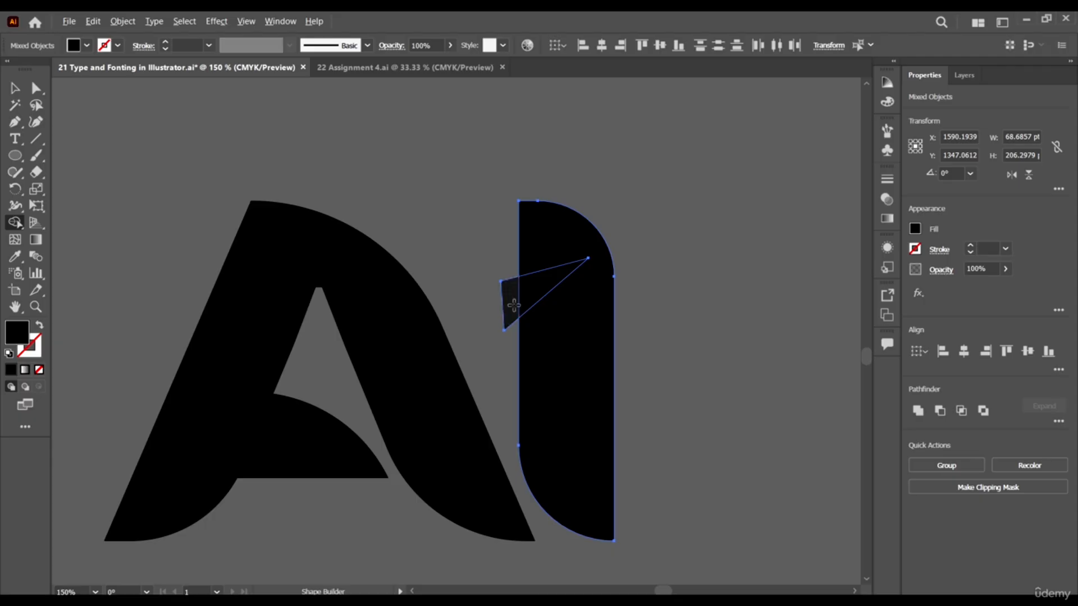
mouse_move(513, 304)
left_mouse_down()
mouse_move(548, 285)
mouse_move(609, 307)
left_mouse_up()
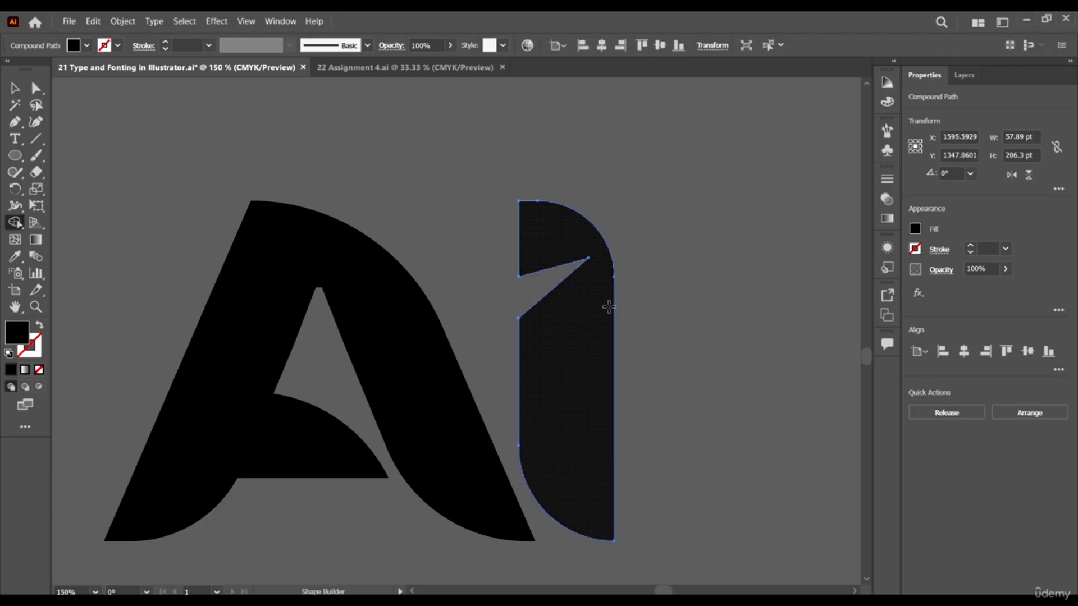
key("v")
left_click(434, 183)
Examine the AI lettermark at several magnifications together with the ILLUSTRATOR ADOBE text.
scroll(471, 223, "down", 3)
scroll(532, 261, "up", 2)
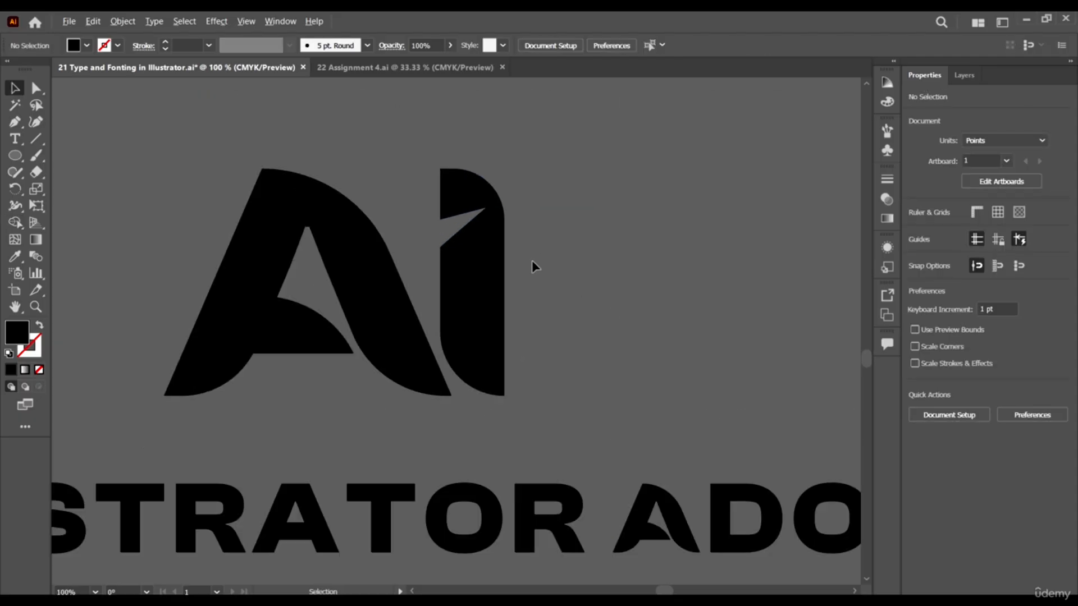
scroll(539, 269, "down", 1)
scroll(592, 306, "down", 1)
scroll(609, 336, "up", 1)
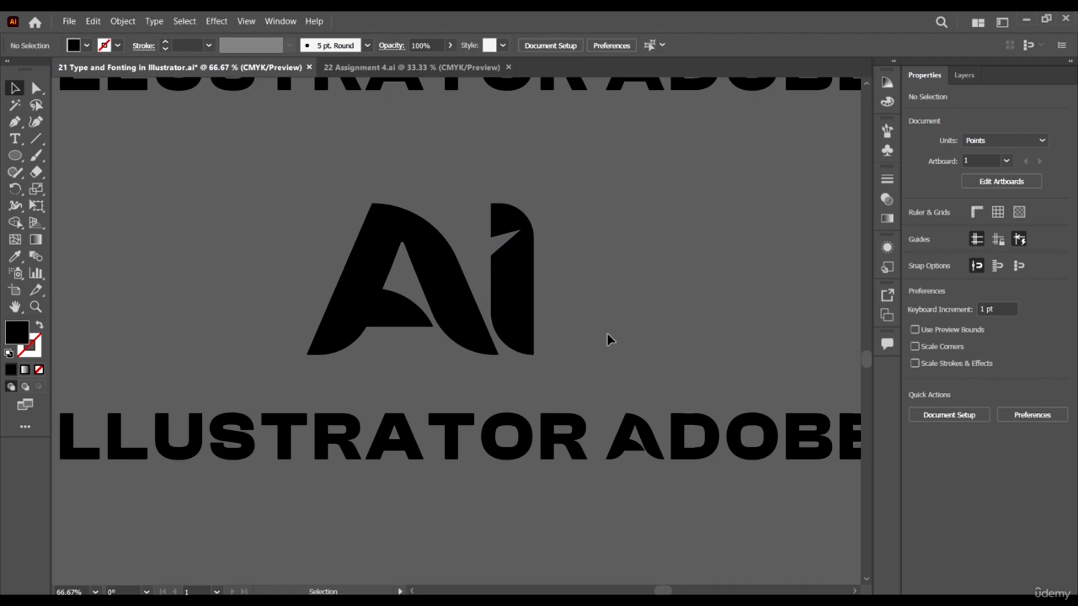
scroll(453, 271, "down", 2)
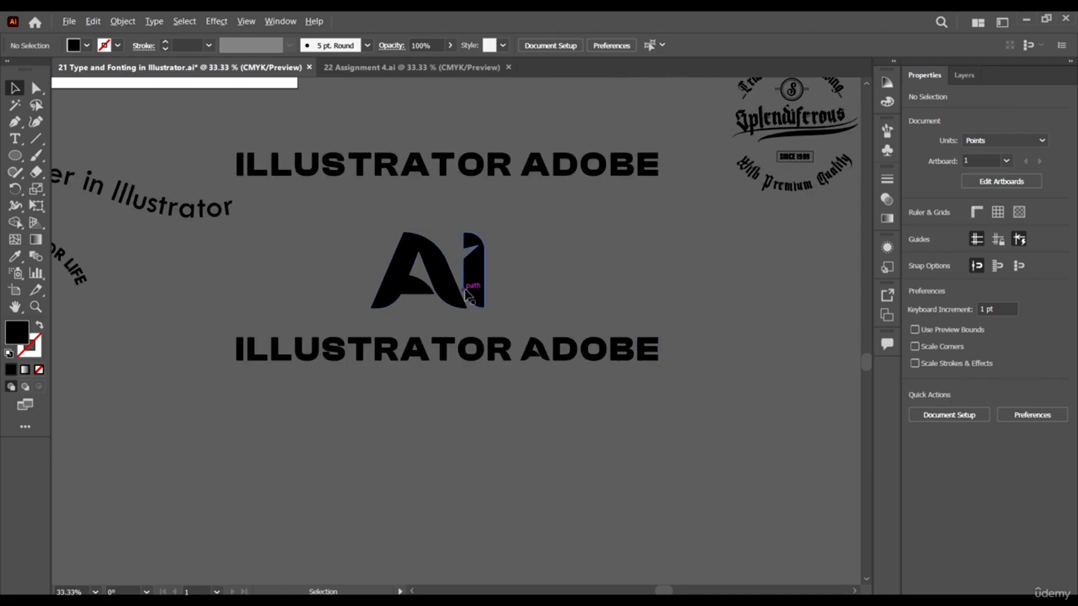
scroll(466, 292, "up", 2)
scroll(534, 370, "down", 1)
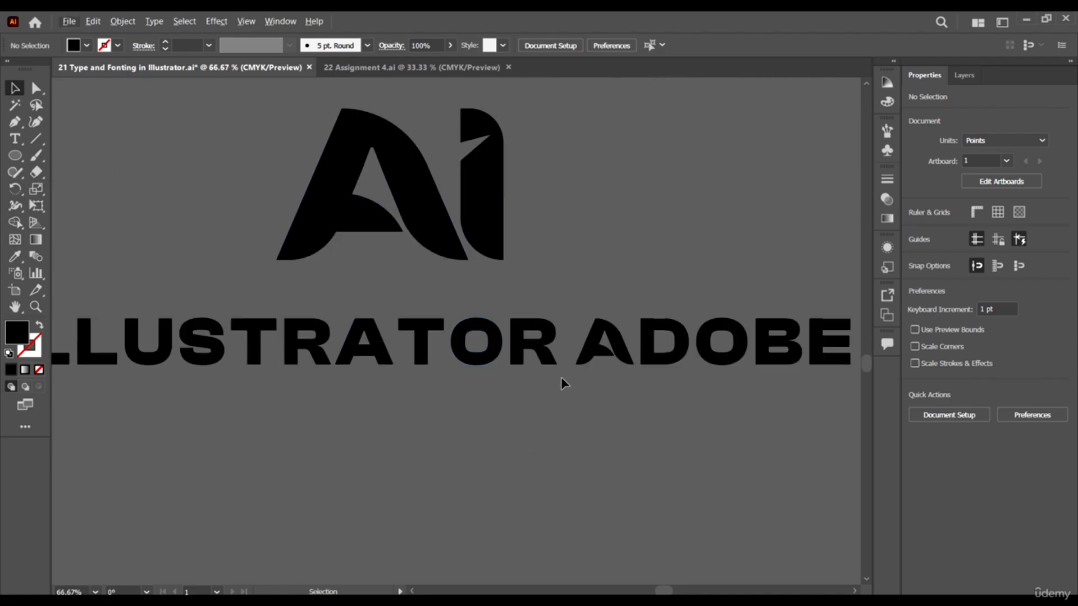
Round the inner bottom corner of the stem and the top-left corner of the R in the lower ILLUSTRATOR ADOBE text.
key("a")
scroll(557, 354, "up", 3)
left_click_drag(475, 421, 371, 292)
left_click(467, 427)
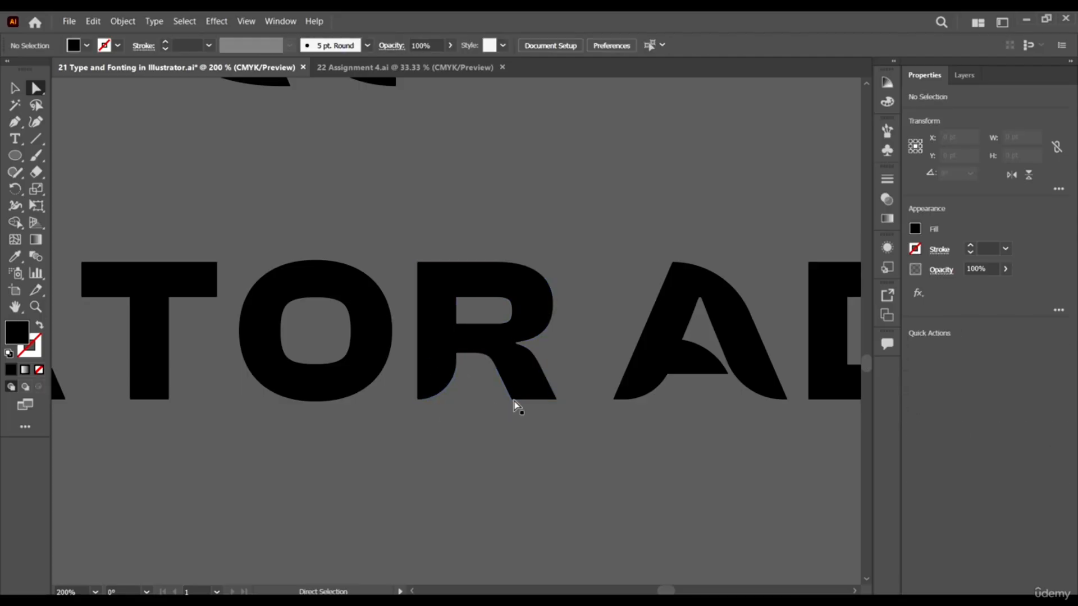
left_click(418, 263)
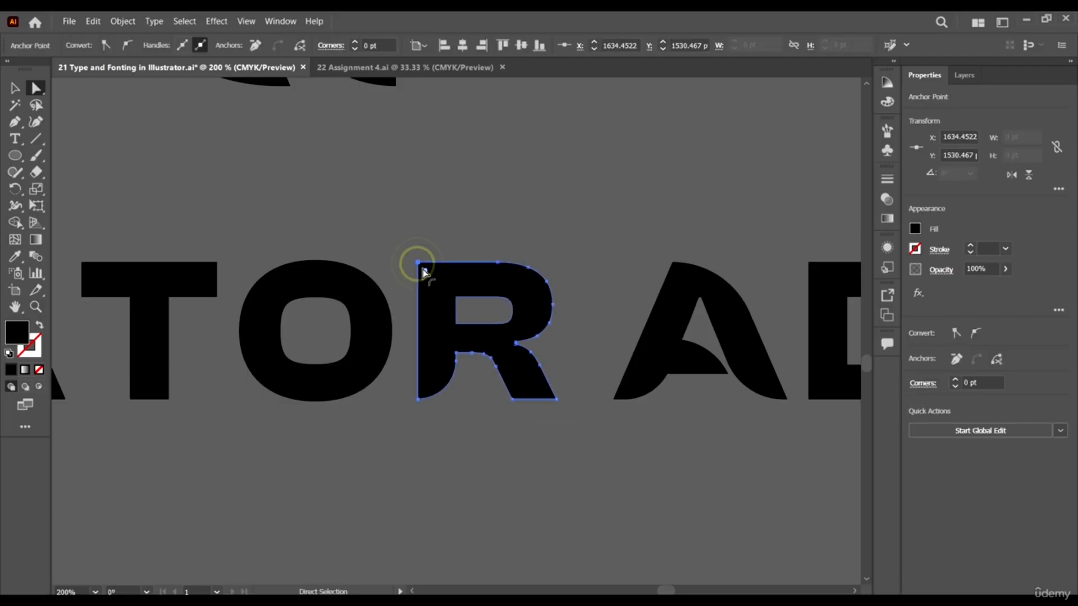
left_click_drag(424, 269, 437, 326)
scroll(488, 402, "down", 2)
left_click(543, 451)
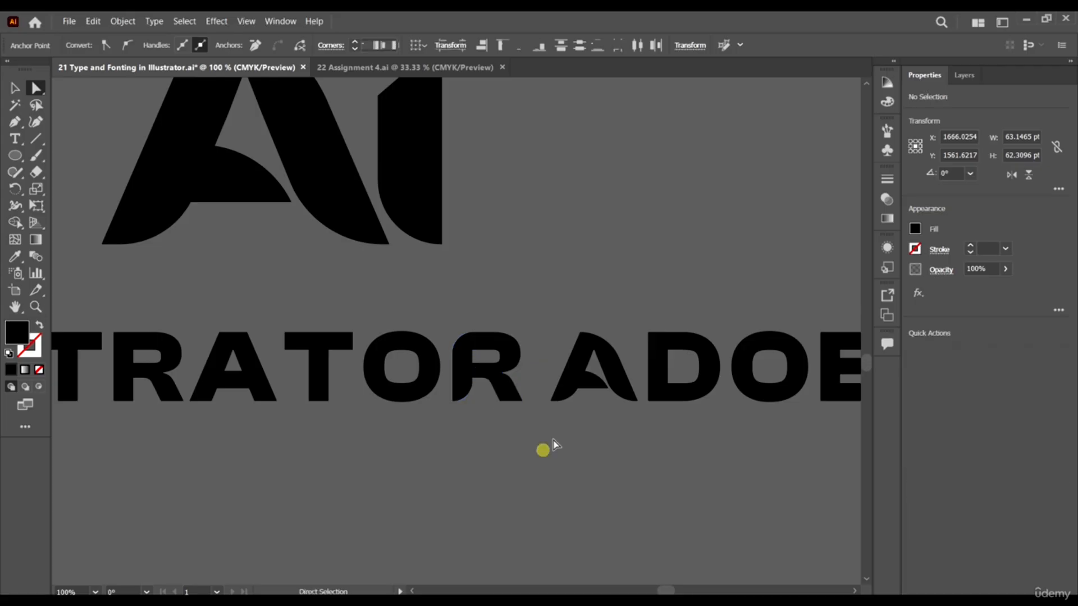
Round the top-left outer corner of the D in the lower ADOBE word.
scroll(541, 440, "right", 5)
scroll(545, 393, "up", 4)
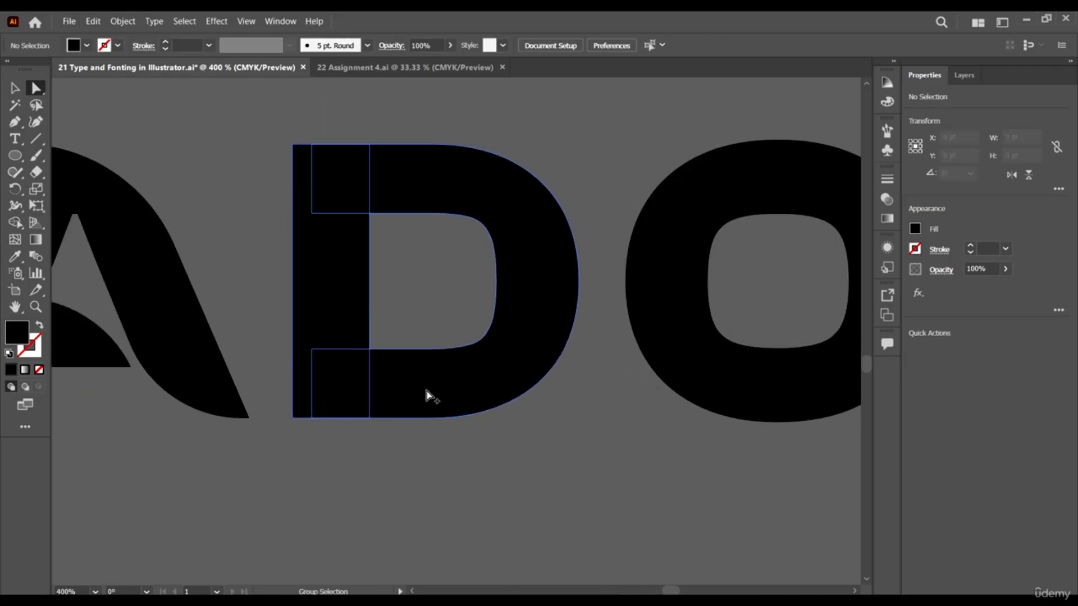
left_click_drag(280, 125, 371, 343)
left_click_drag(298, 137, 359, 248)
left_click(509, 443)
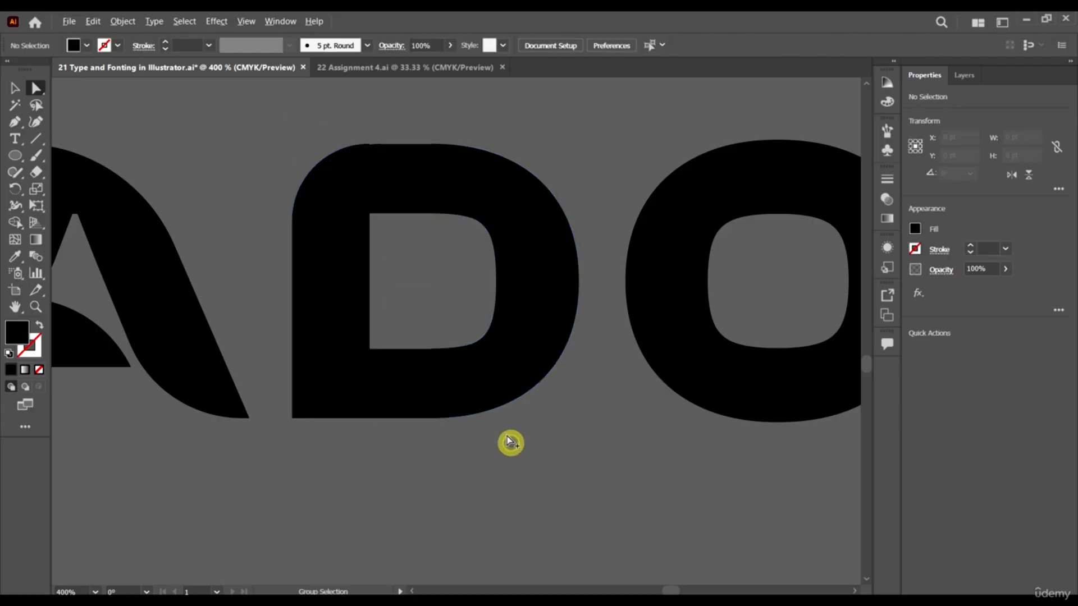
Fill the I of the AI lettermark with the Orange, Yellow gradient preset.
scroll(510, 443, "down", 4)
scroll(548, 442, "down", 3)
scroll(423, 398, "up", 2)
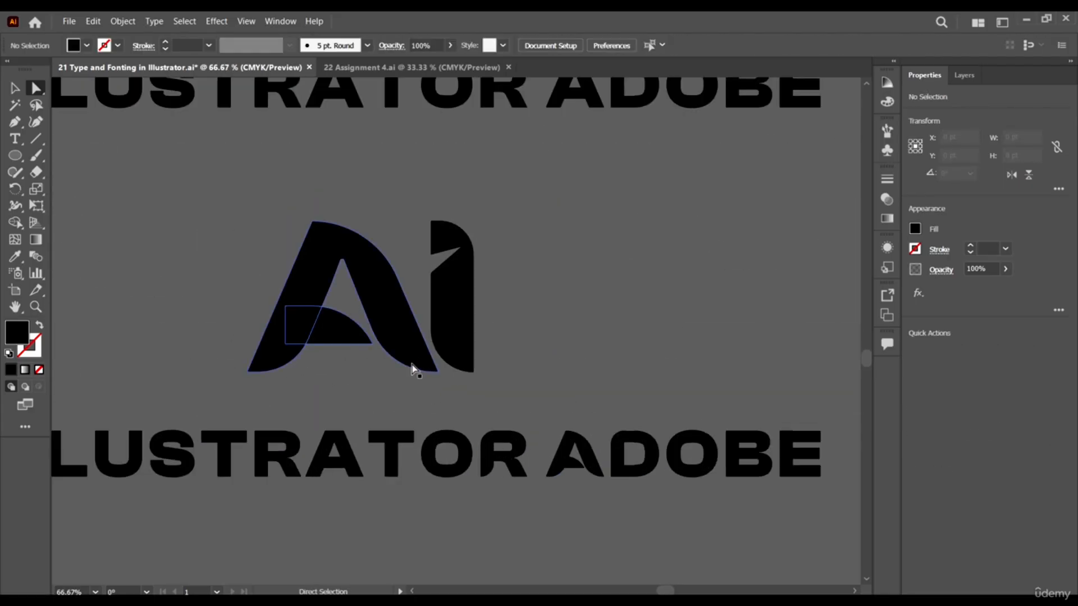
key("c")
key("v")
scroll(587, 441, "down", 2)
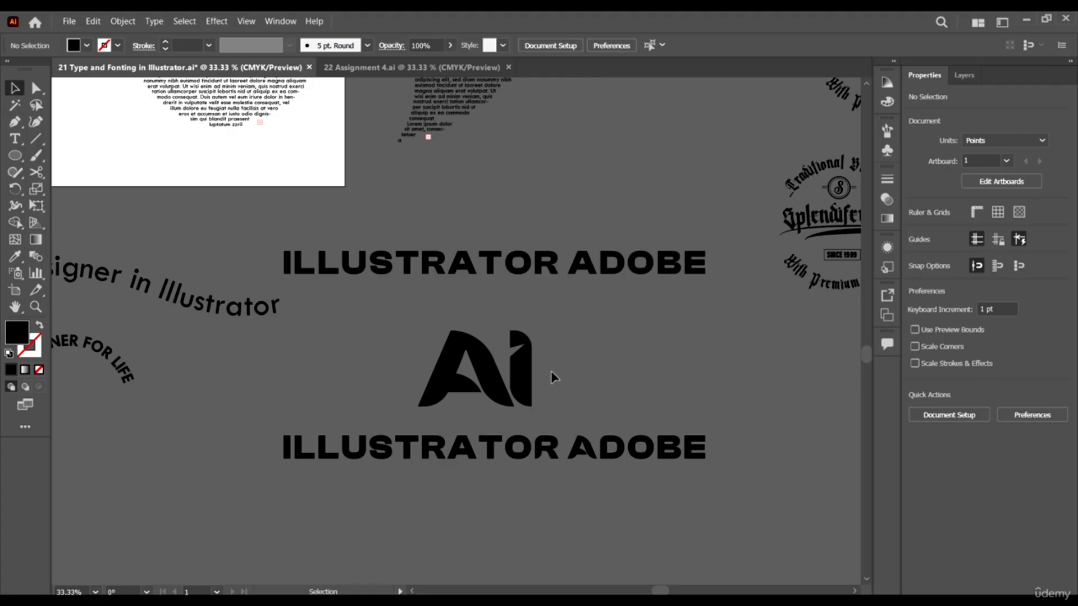
left_click(524, 379)
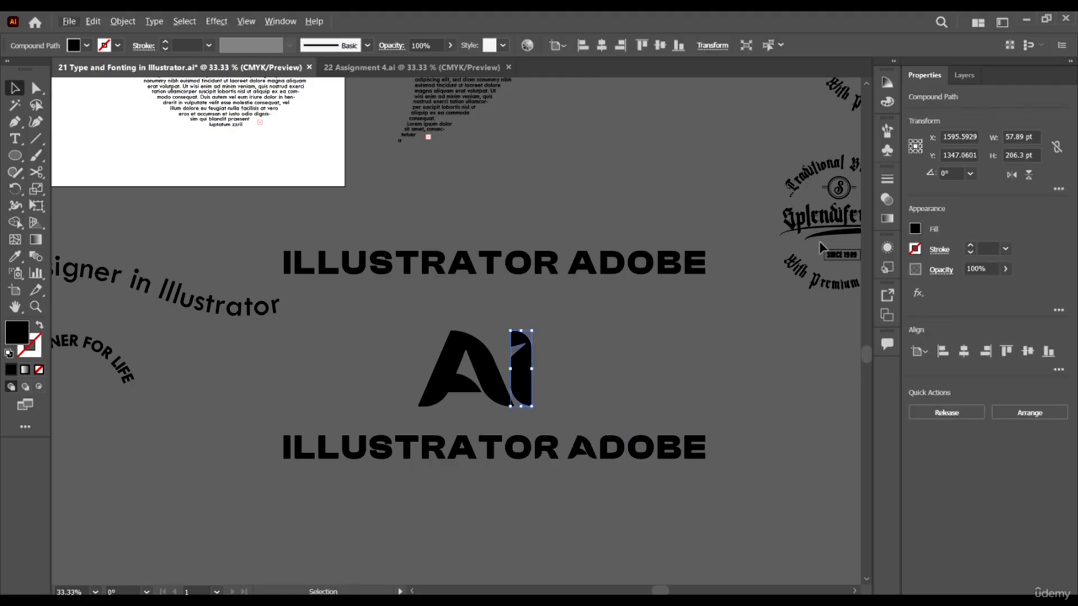
left_click(887, 218)
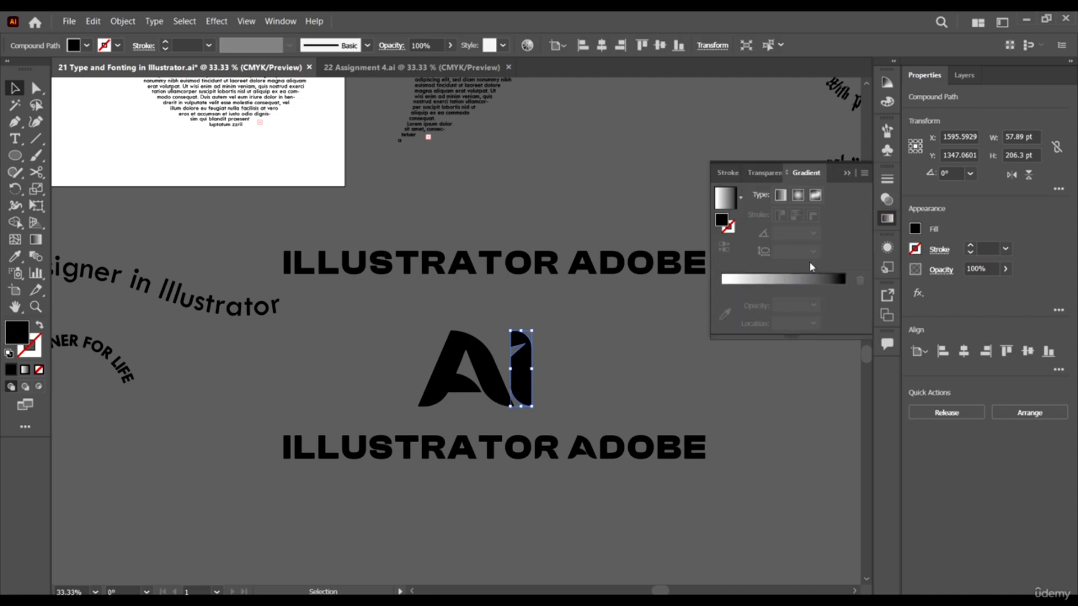
left_click(740, 197)
left_click(643, 247)
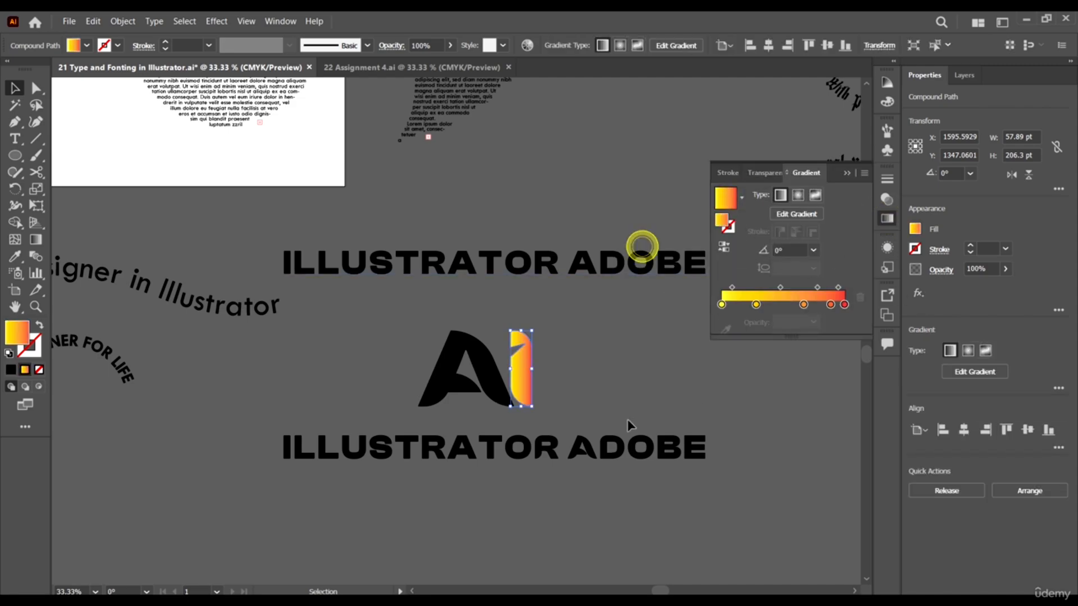
left_click(590, 370)
Fill the A of the AI lettermark with the Fading Sky gradient preset.
left_click(471, 361)
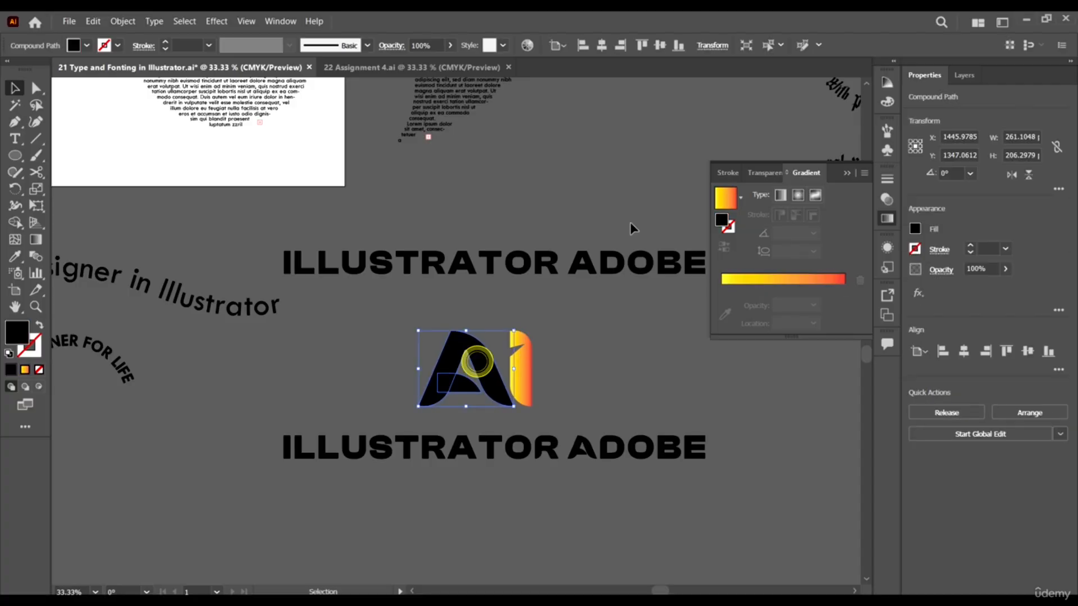
left_click(739, 199)
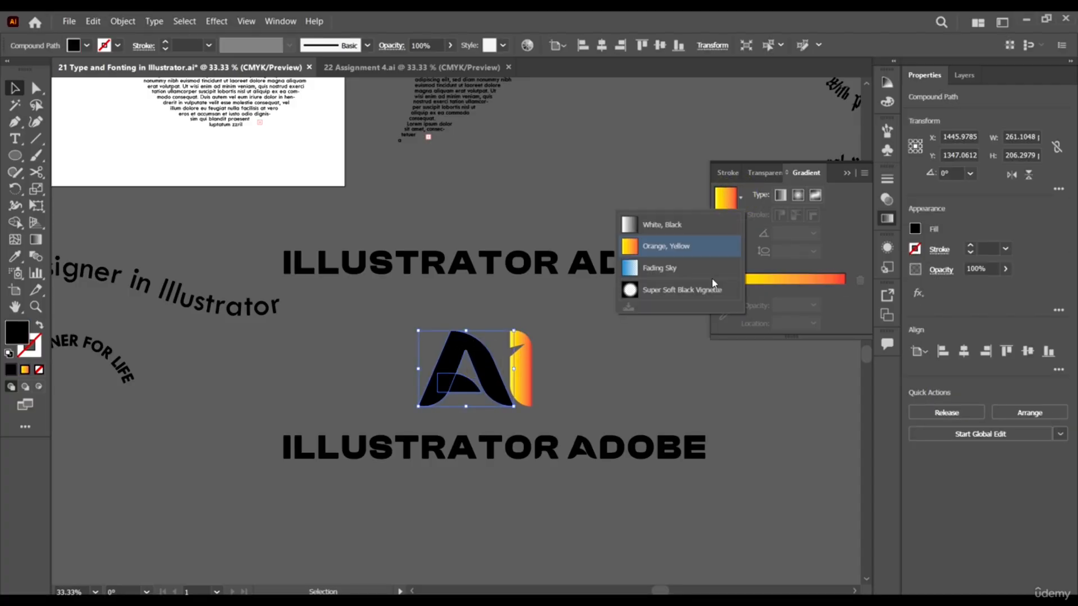
left_click(660, 268)
left_click(632, 383)
Set the opacity of the end colour stop in the A's gradient to 100%.
left_click(505, 371)
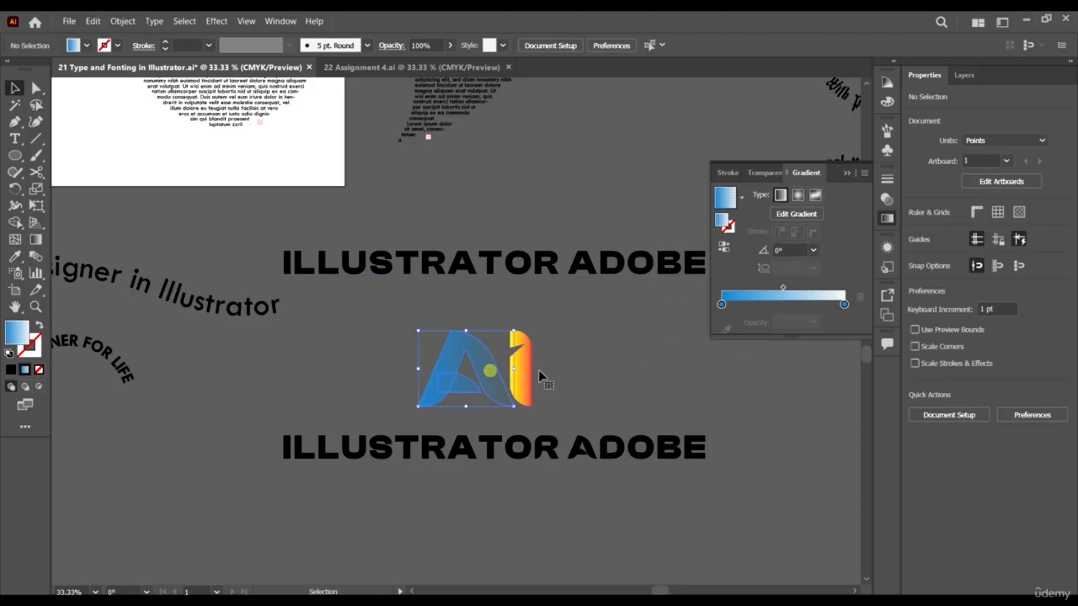
left_click(844, 305)
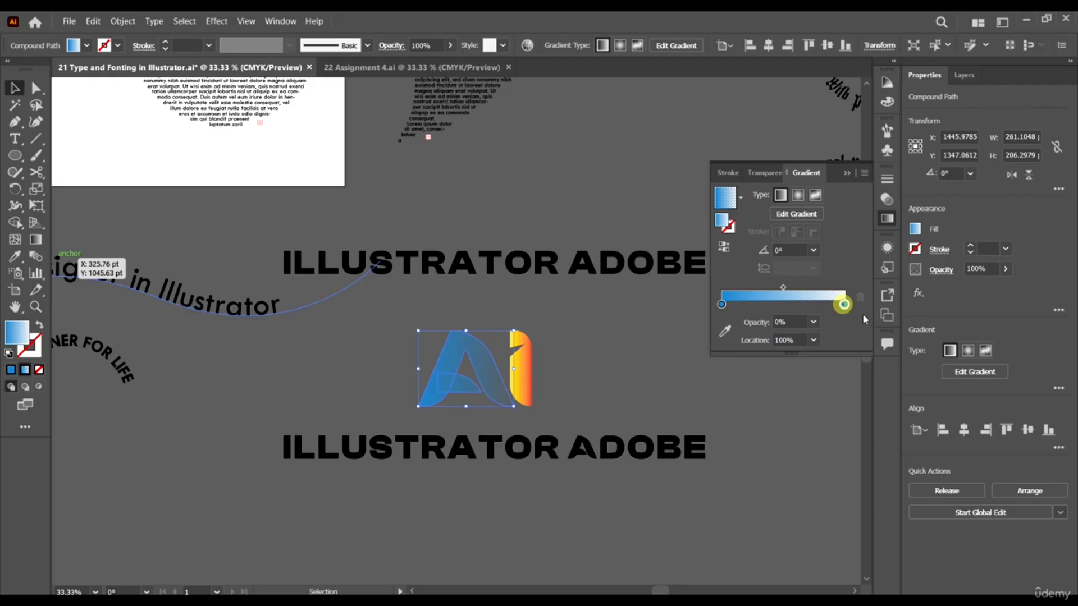
left_click(813, 323)
left_click(829, 488)
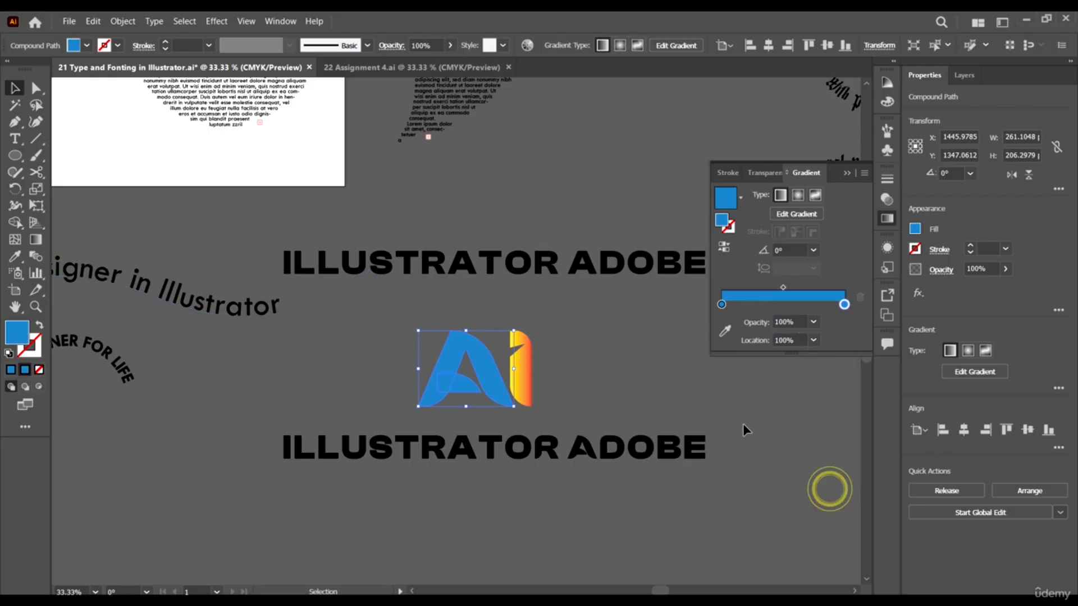
left_click(744, 425)
Change the end colour stop of the A's gradient to white.
left_click(487, 364)
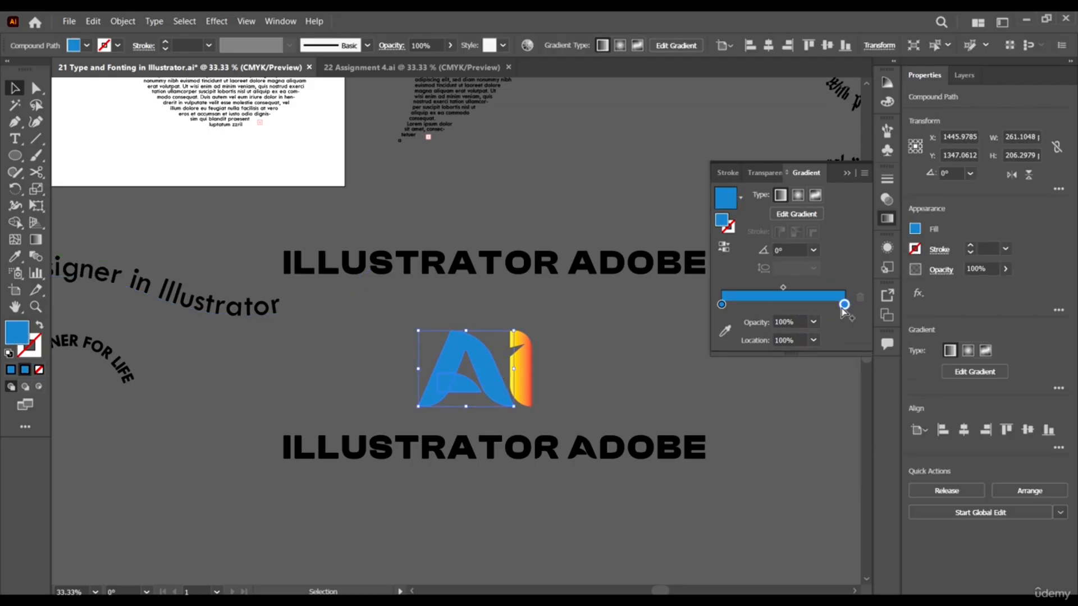
double_click(844, 305)
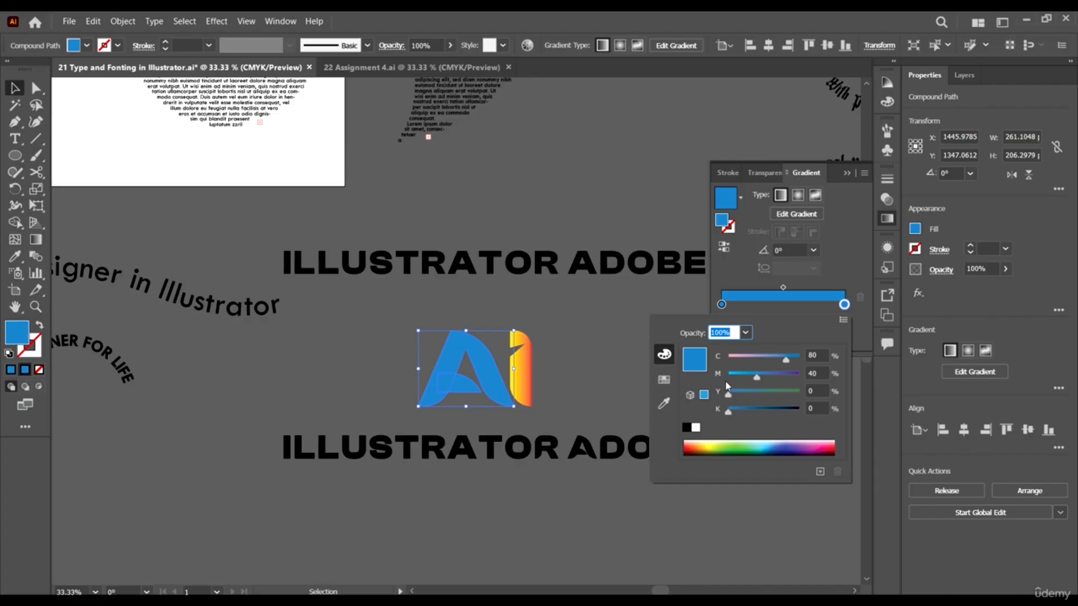
left_click(665, 379)
left_click(792, 380)
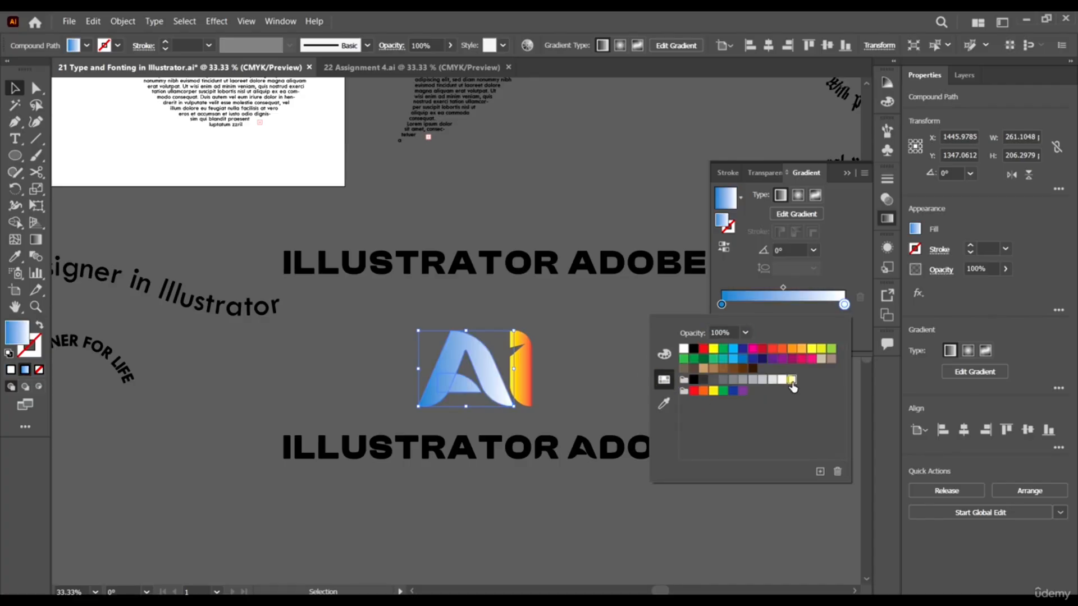
left_click(634, 288)
left_click(633, 315)
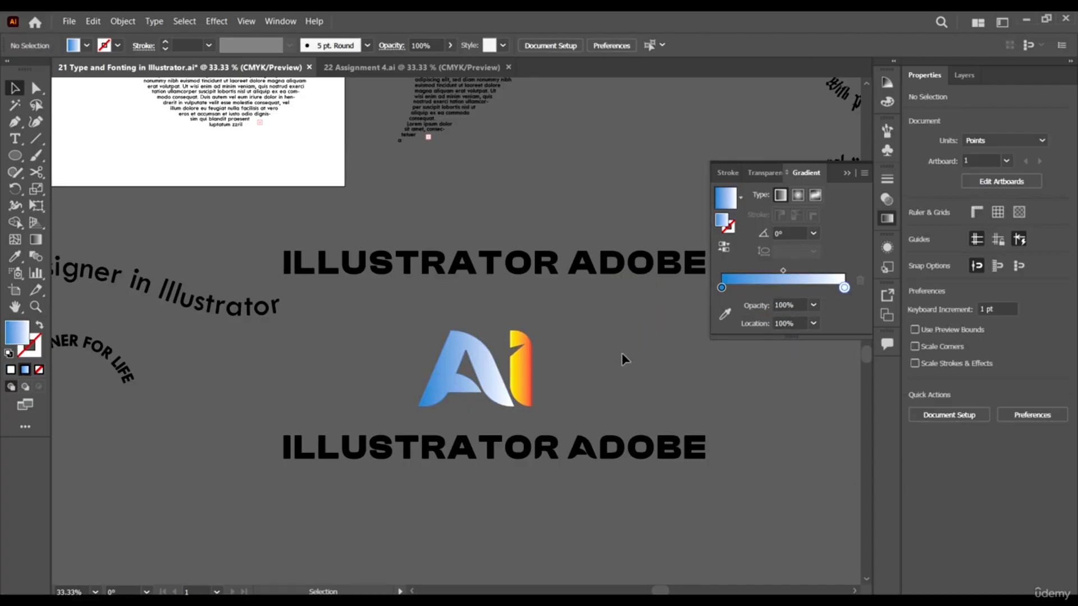
Enlarge the AI lettermark and place it just in front of the lower ILLUSTRATOR ADOBE text.
left_click(521, 373)
key("ctrl+minus")
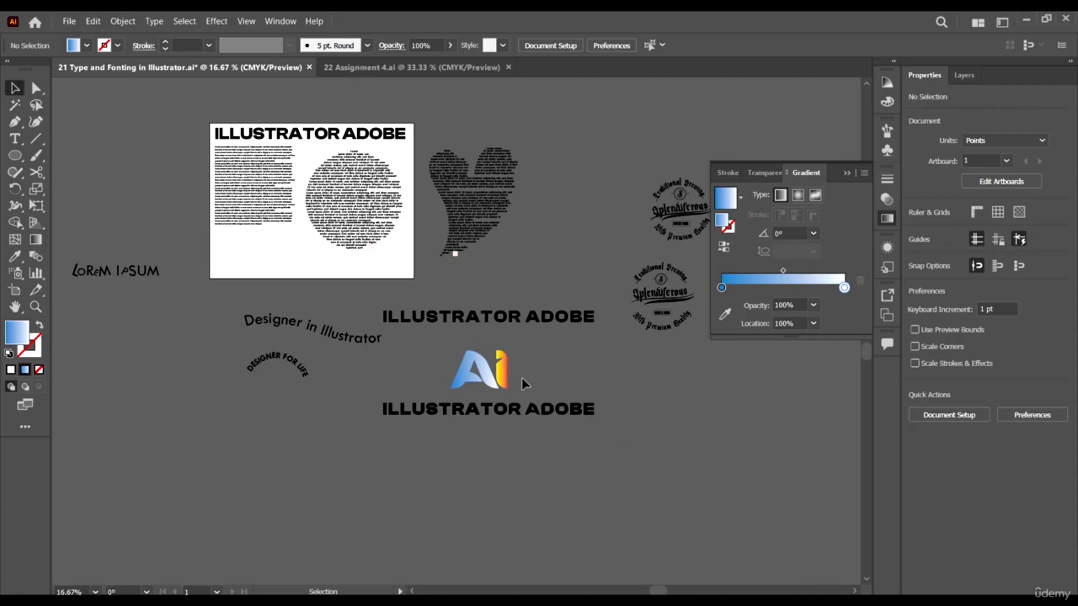
left_click_drag(505, 372, 206, 398)
left_click(267, 400)
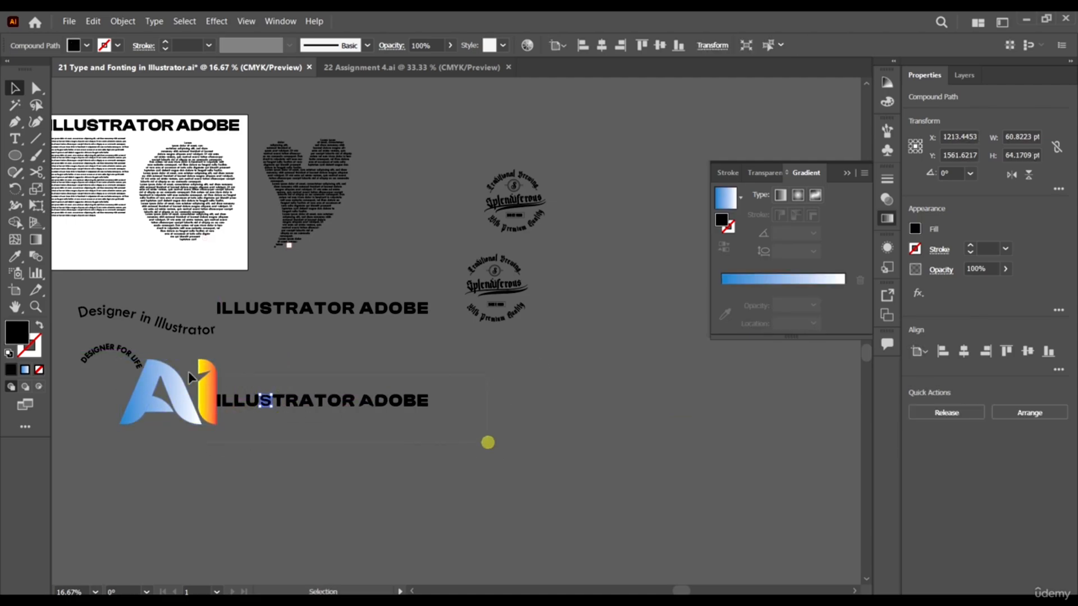
Shift the lower ILLUSTRATOR ADOBE text and the AI lettermark to the right, leaving a small gap between them.
left_click_drag(219, 383, 335, 401)
left_click_drag(112, 389, 234, 397)
left_click(242, 474)
left_click(279, 442)
scroll(216, 413, "up", 1)
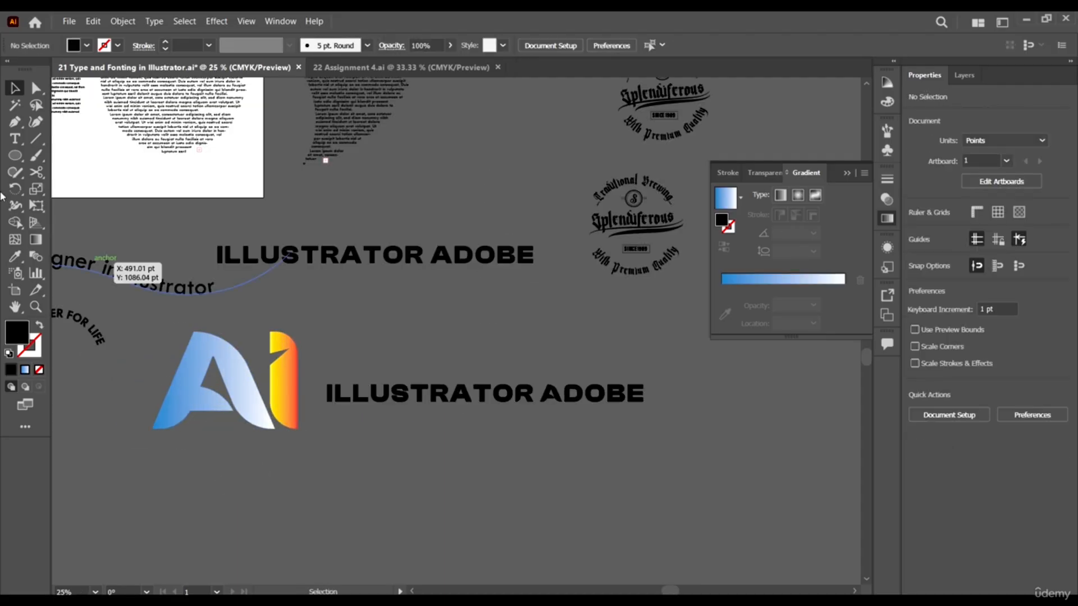
Draw a rectangle about 2069 × 570 pt around the lettermark and text, and send it to the back.
left_click(13, 158)
left_click(56, 147)
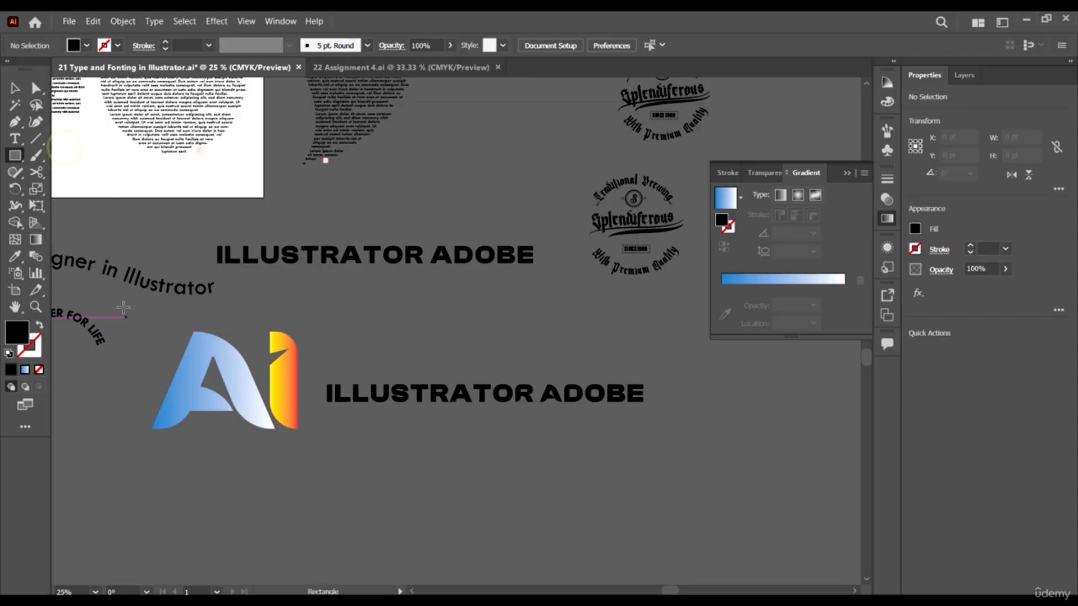
left_click_drag(121, 307, 689, 463)
key("v")
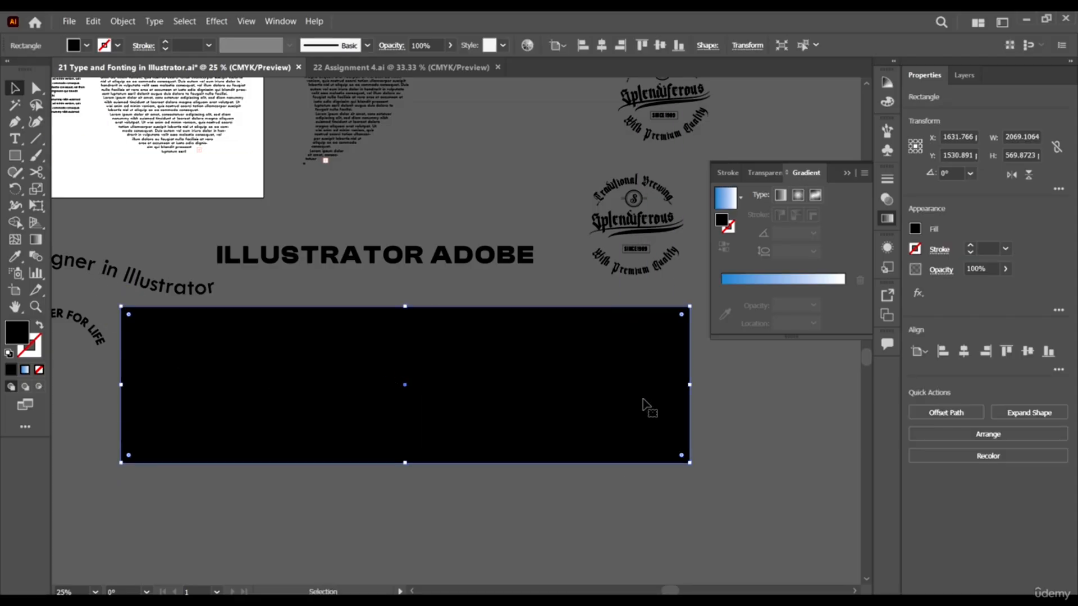
right_click(643, 400)
mouse_move(724, 337)
left_click(817, 378)
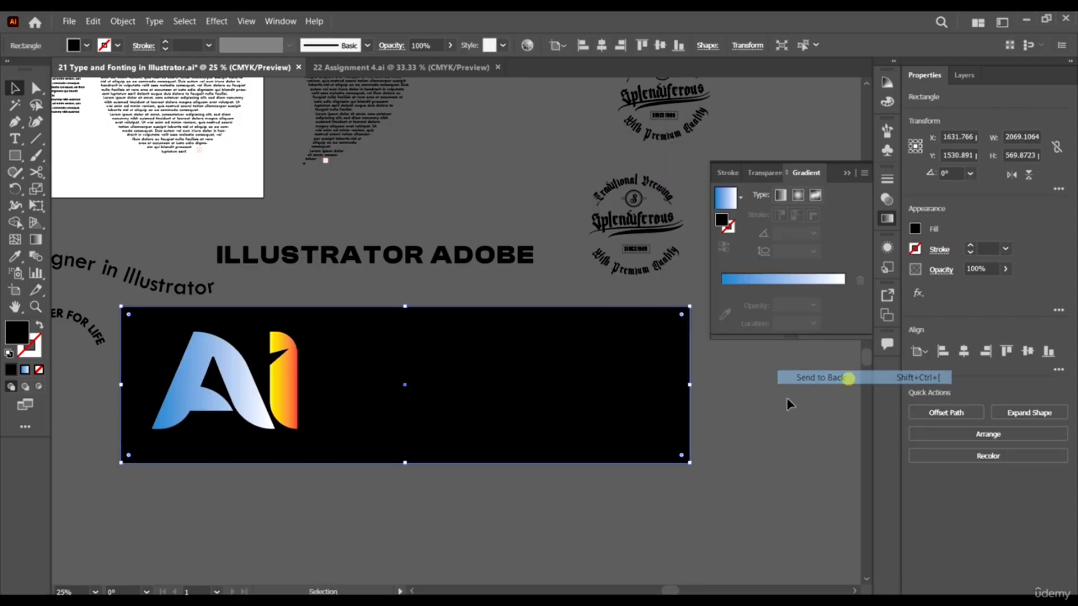
Fill the background rectangle with white after trying a red swatch.
left_click(646, 357)
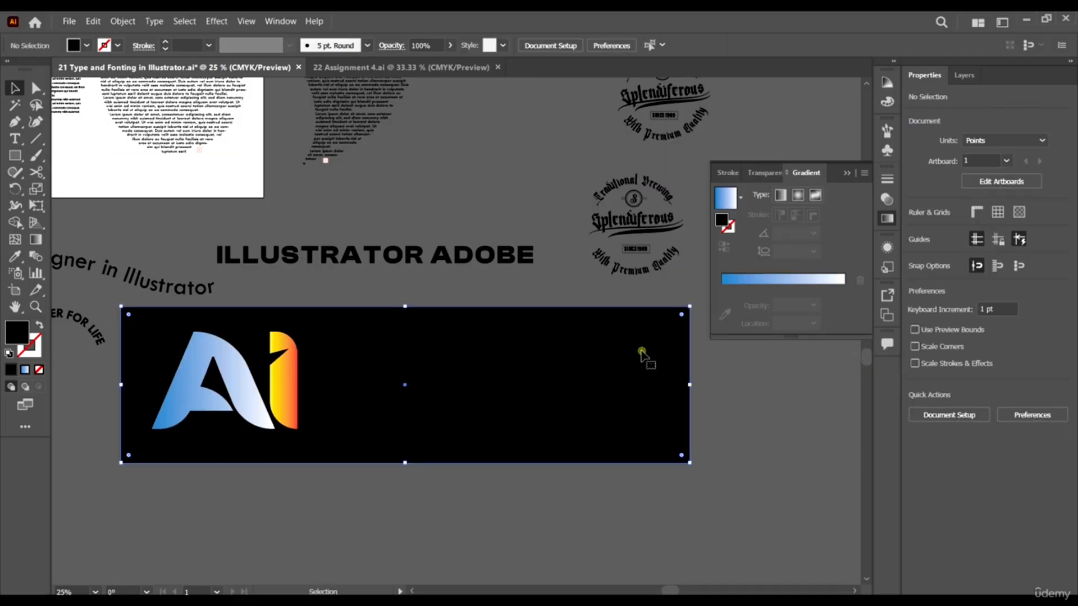
left_click(87, 45)
left_click(82, 71)
left_click(68, 71)
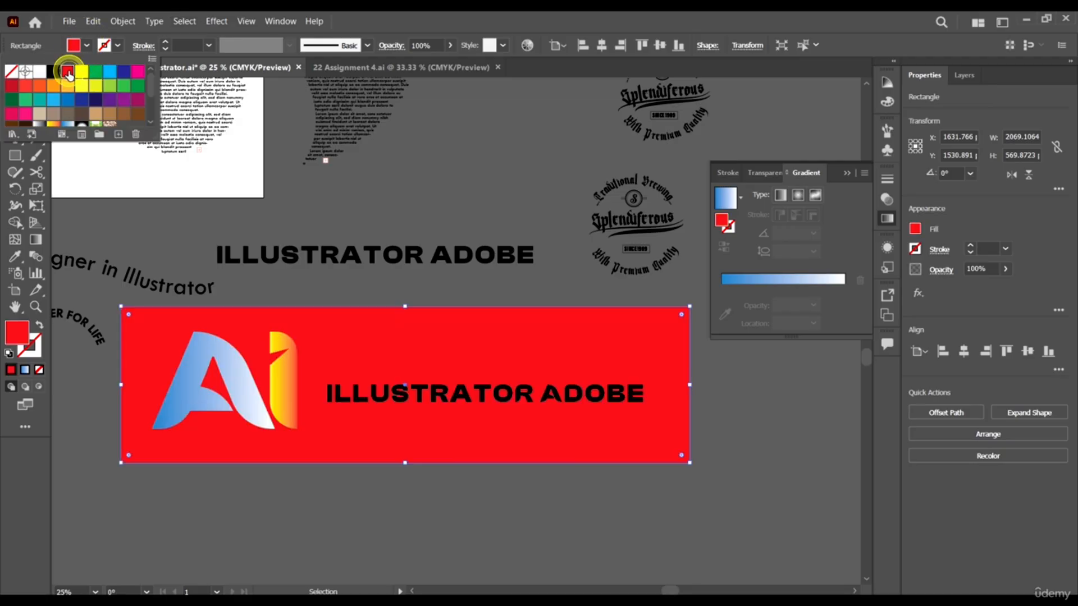
left_click(40, 72)
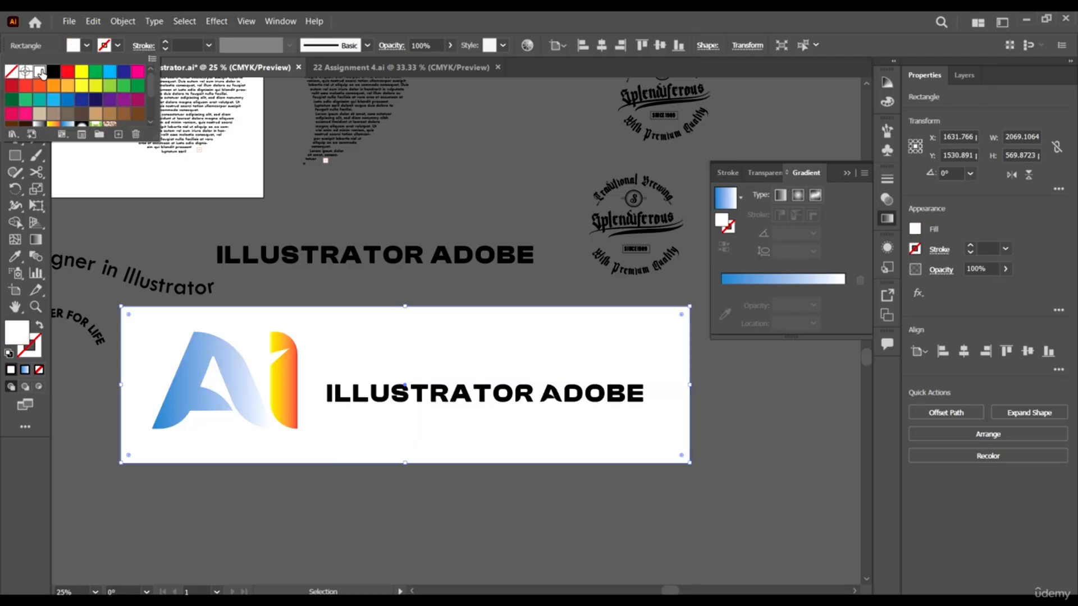
left_click(705, 438)
left_click(705, 436)
Examine the logo on its white banner and the Splendiferous badge at several magnifications.
key("ctrl+minus")
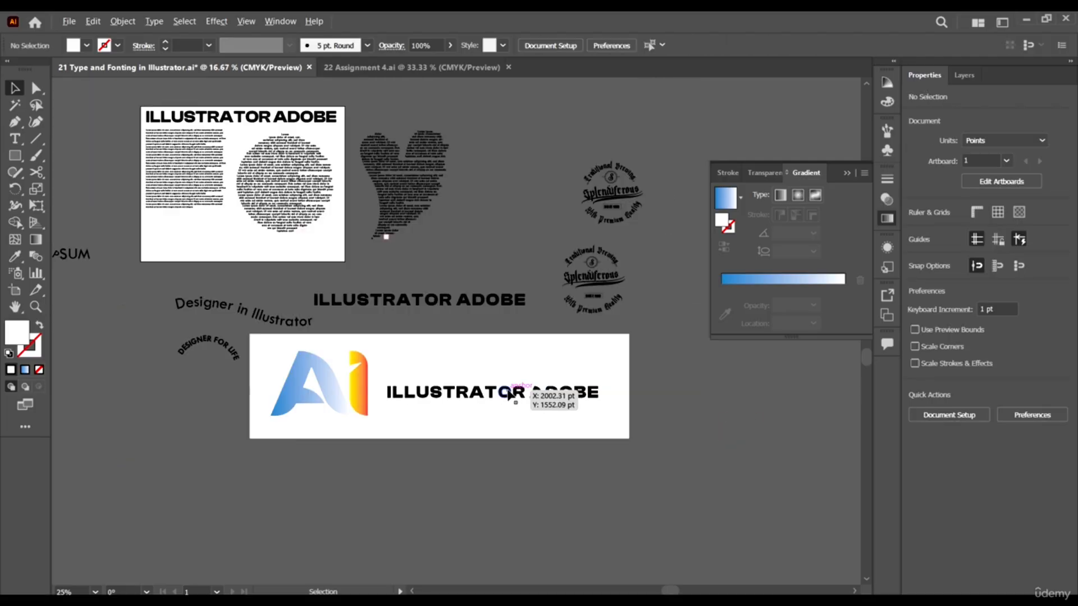
scroll(614, 461, "up", 1)
scroll(315, 322, "left", 1)
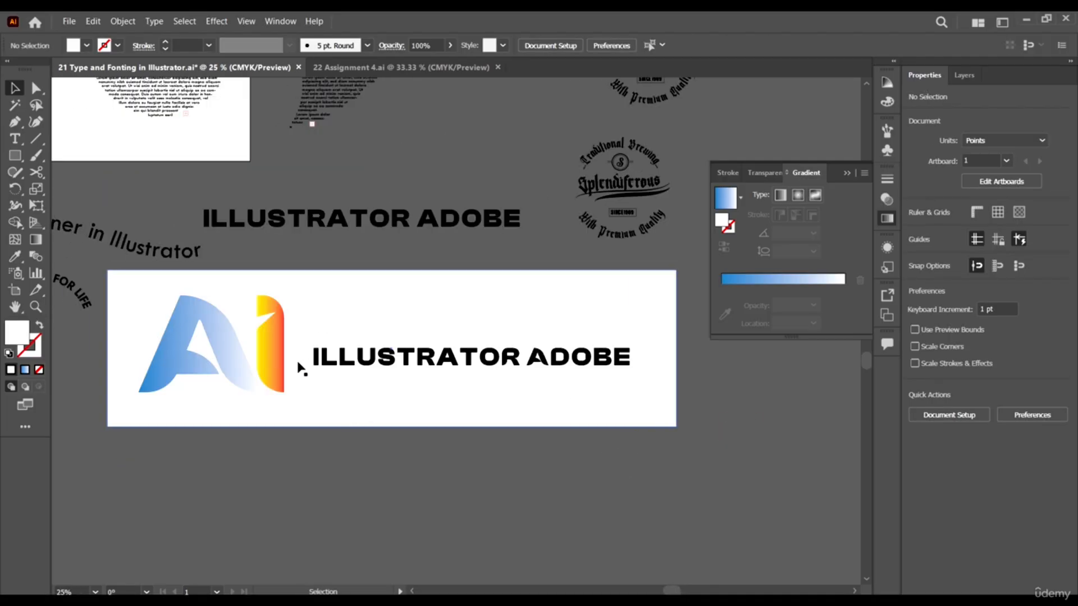
scroll(299, 368, "down", 1)
scroll(411, 409, "up", 1)
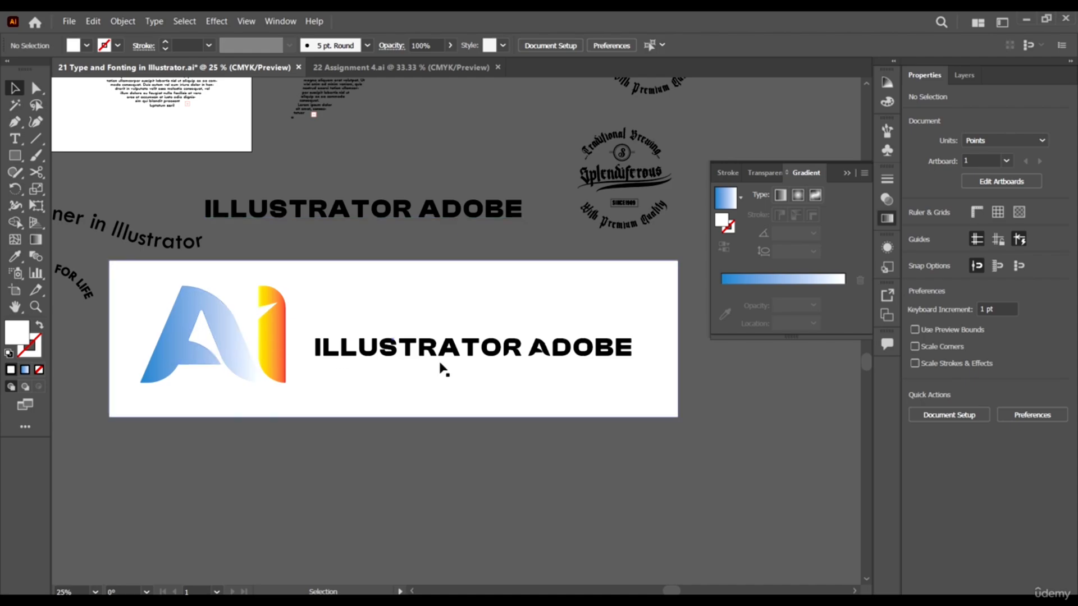
key("alt")
scroll(549, 362, "down", 3)
scroll(590, 322, "up", 3)
scroll(618, 241, "up", 3)
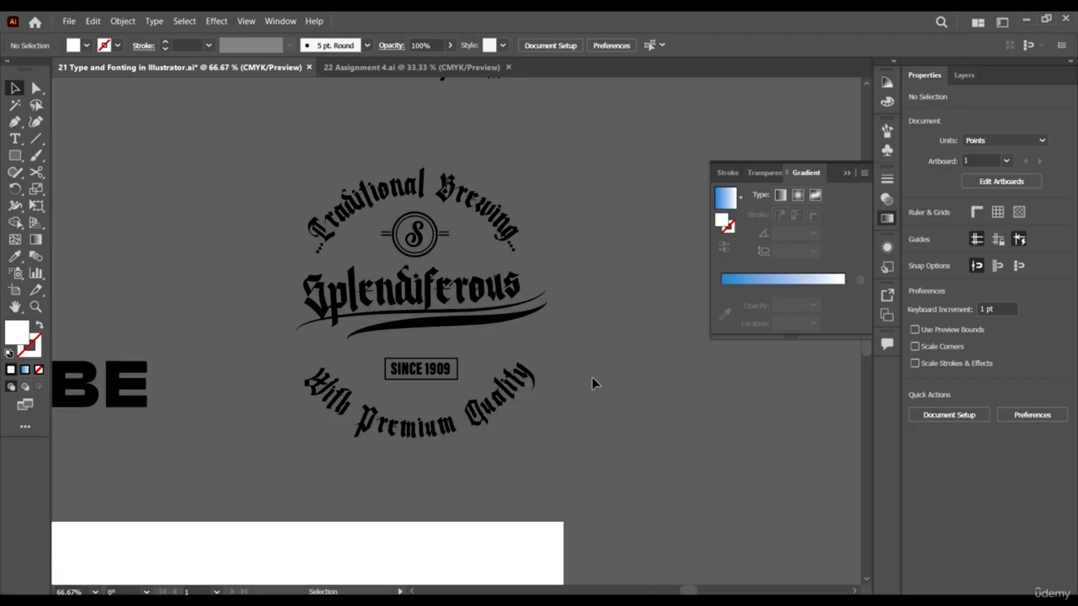
scroll(776, 386, "down", 3)
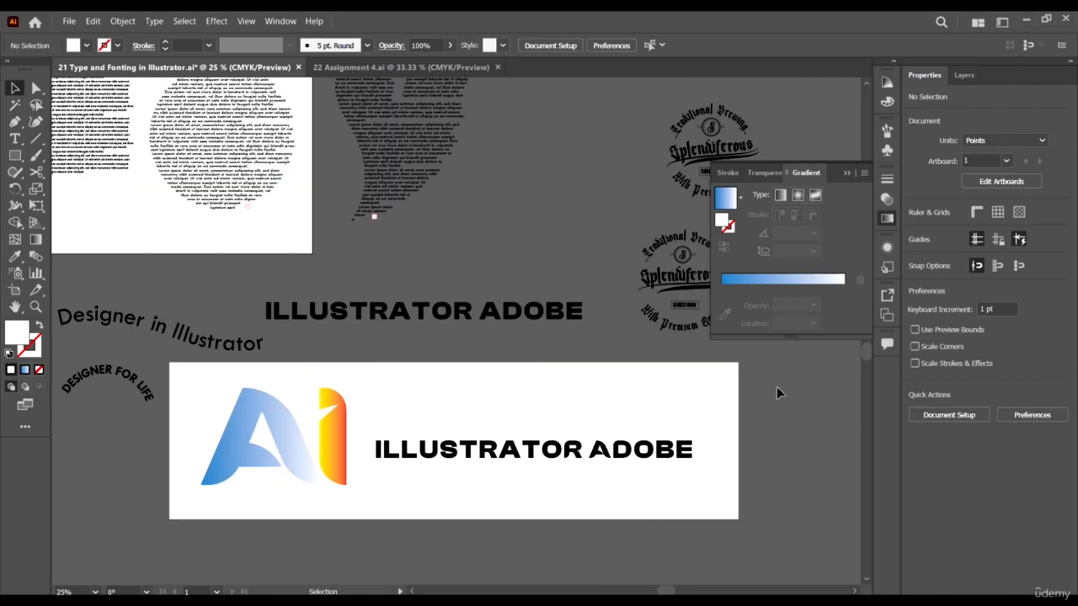